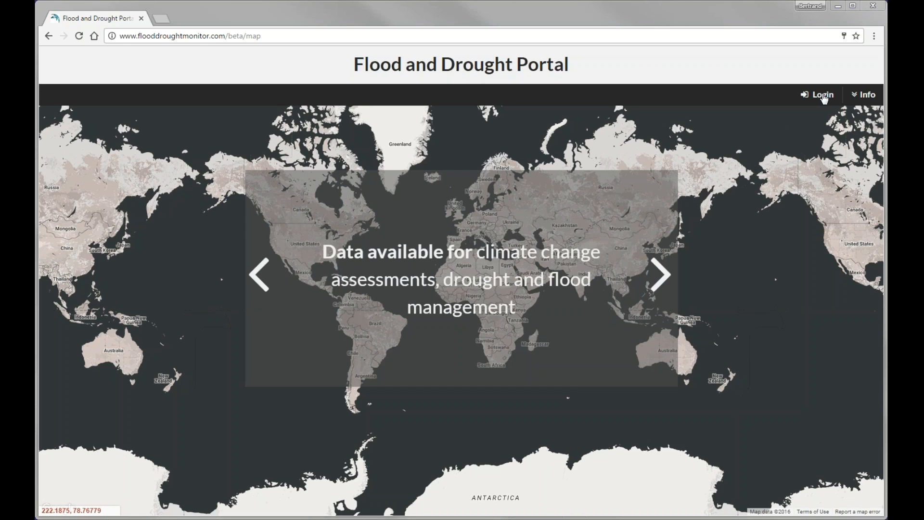
# Open the registration form for new users from the login dialog
pyautogui.click(824, 96)
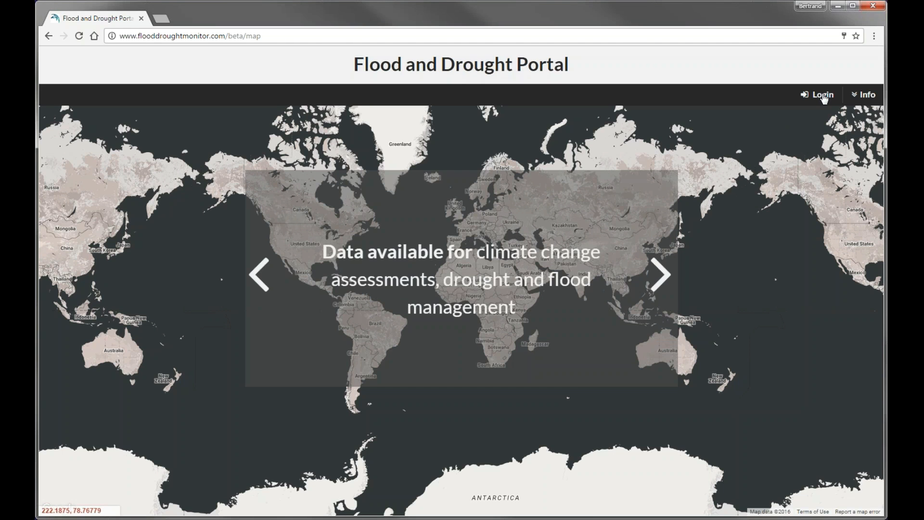
pyautogui.click(824, 97)
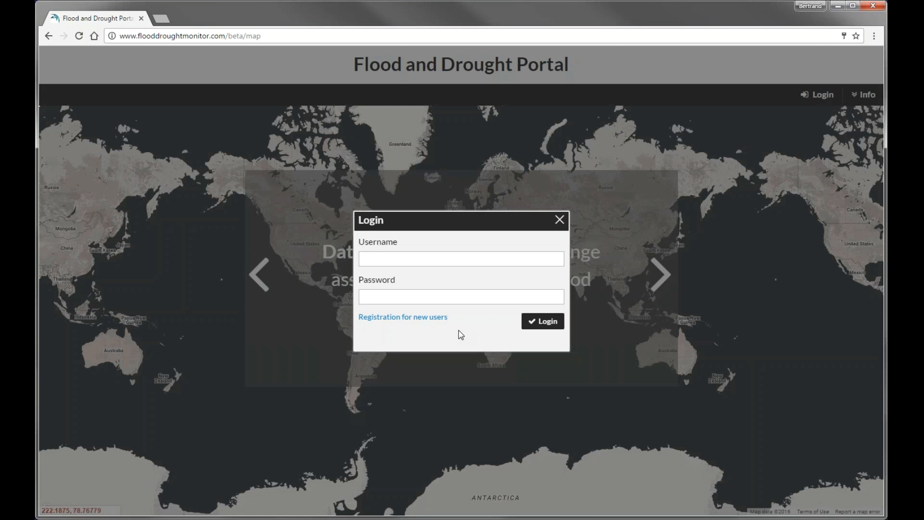
pyautogui.click(432, 318)
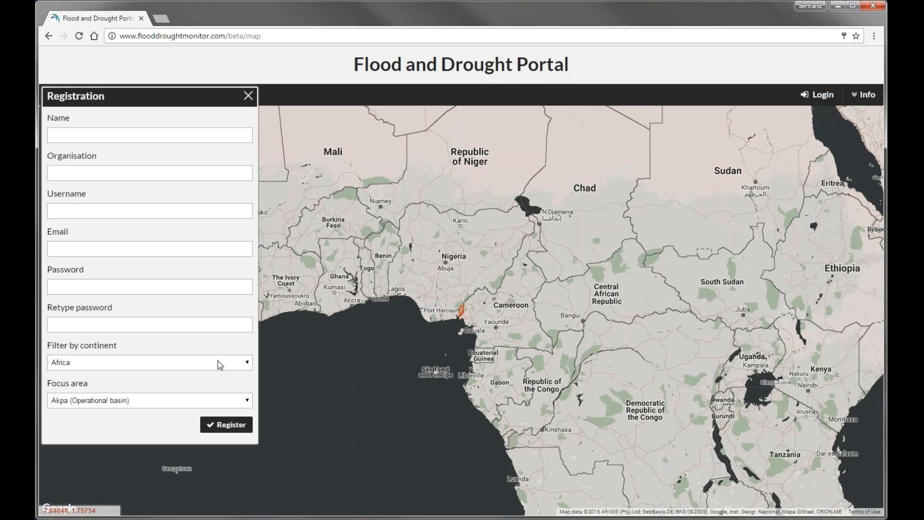
# Filter the registration form's focus areas by Africa and choose Volta (Operational basin), followed by Senegal
pyautogui.click(220, 365)
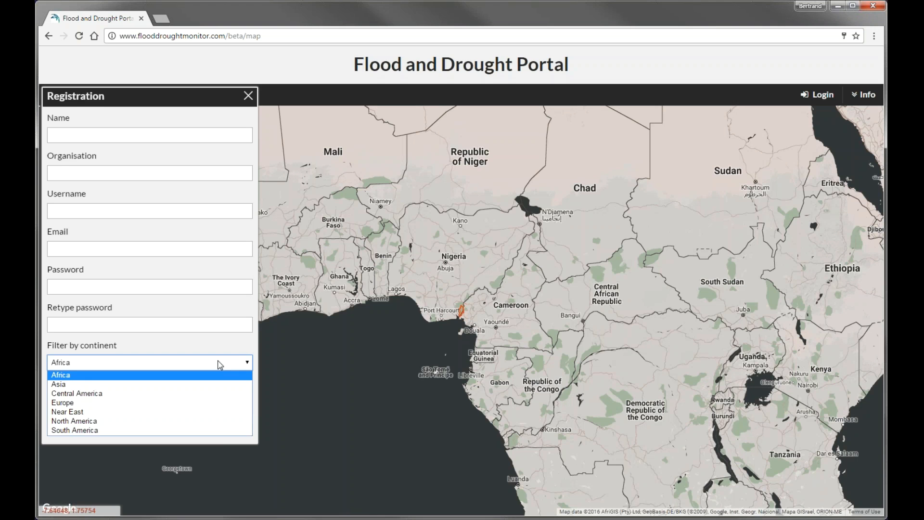
pyautogui.click(195, 377)
pyautogui.click(199, 403)
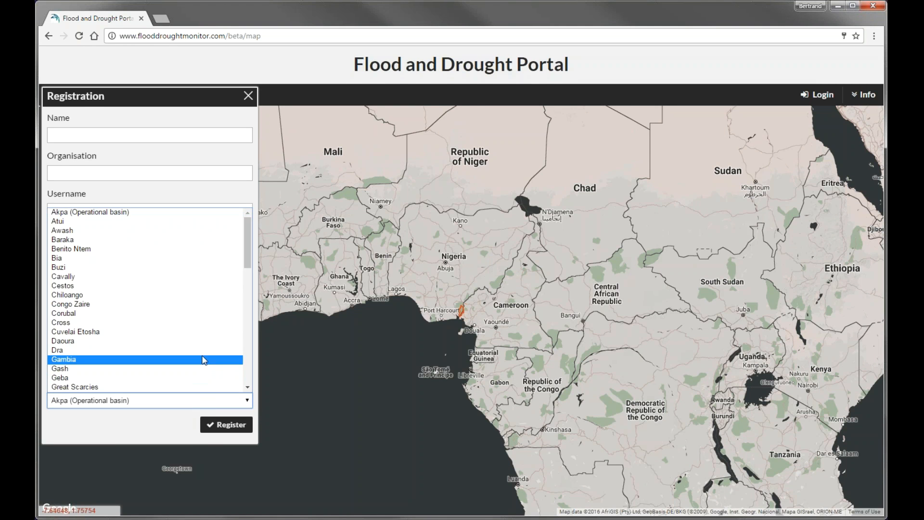
pyautogui.moveTo(248, 253); pyautogui.dragTo(248, 372)
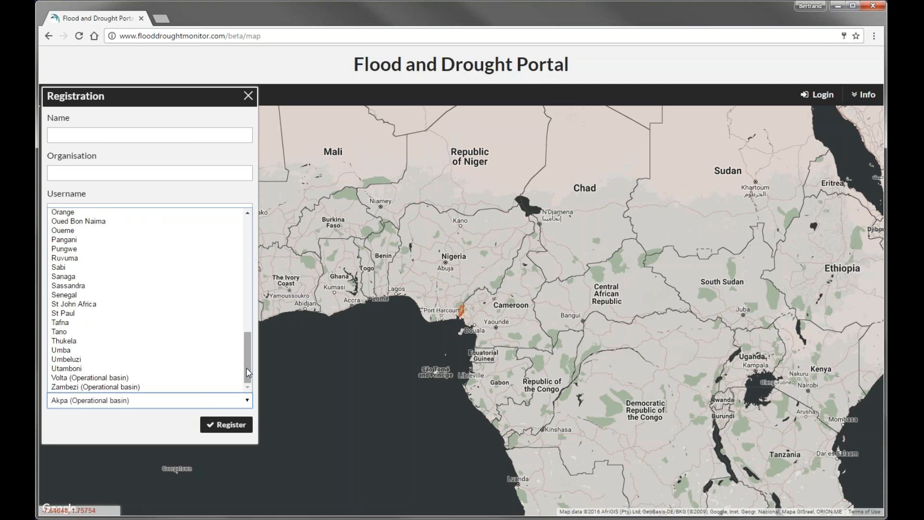
pyautogui.click(224, 379)
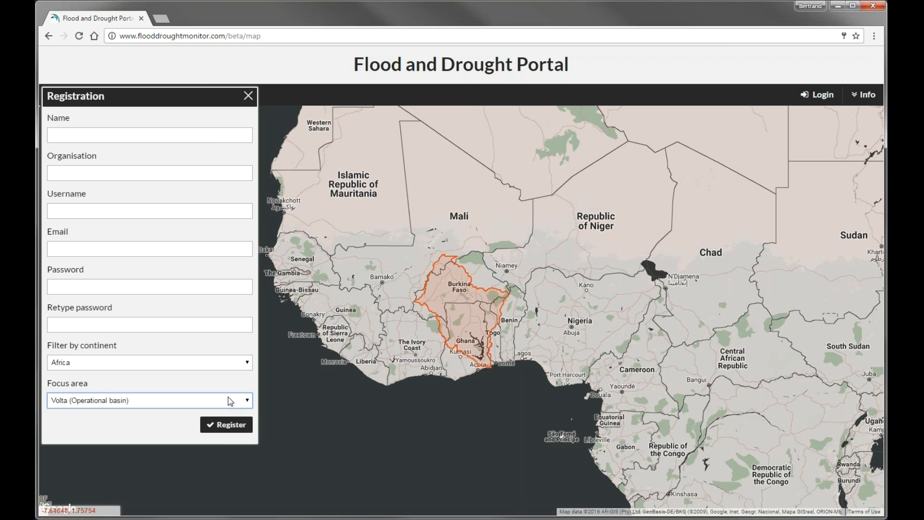
pyautogui.click(230, 401)
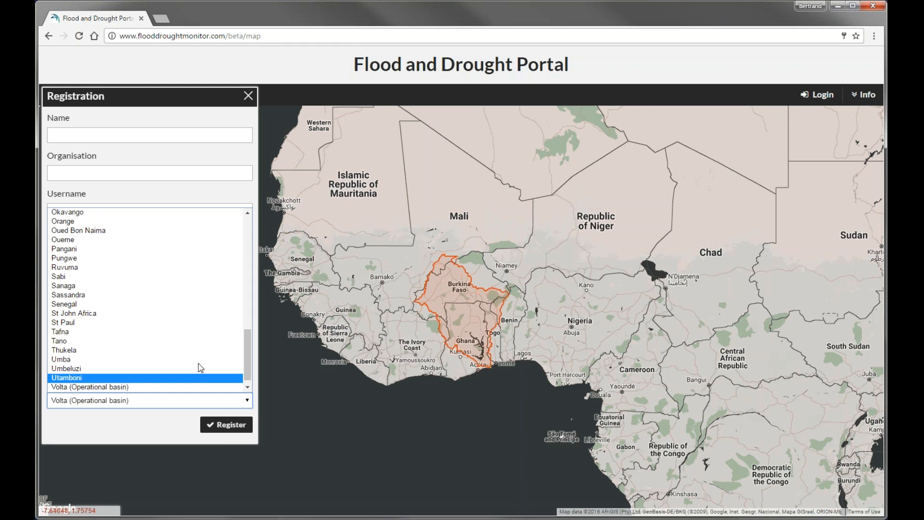
pyautogui.press('Escape')
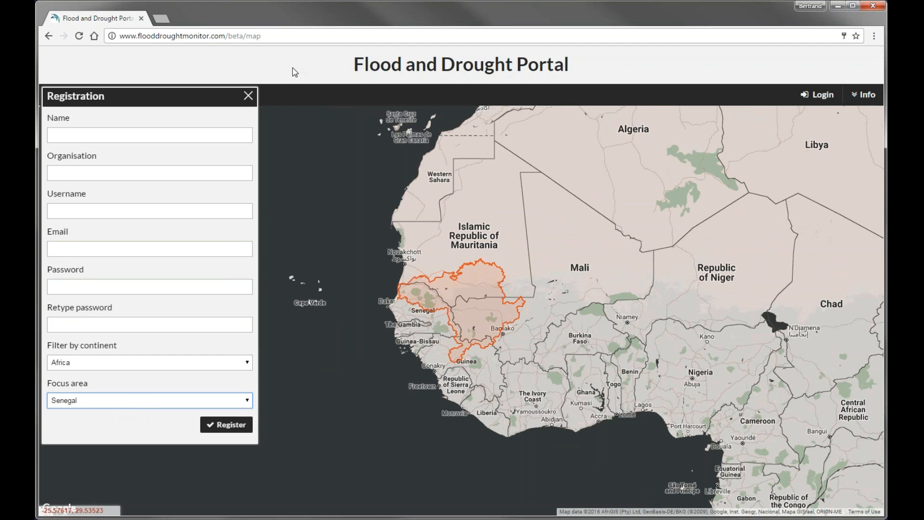
# Reload the portal page and log in with the prefilled DEMO account
pyautogui.click(287, 35)
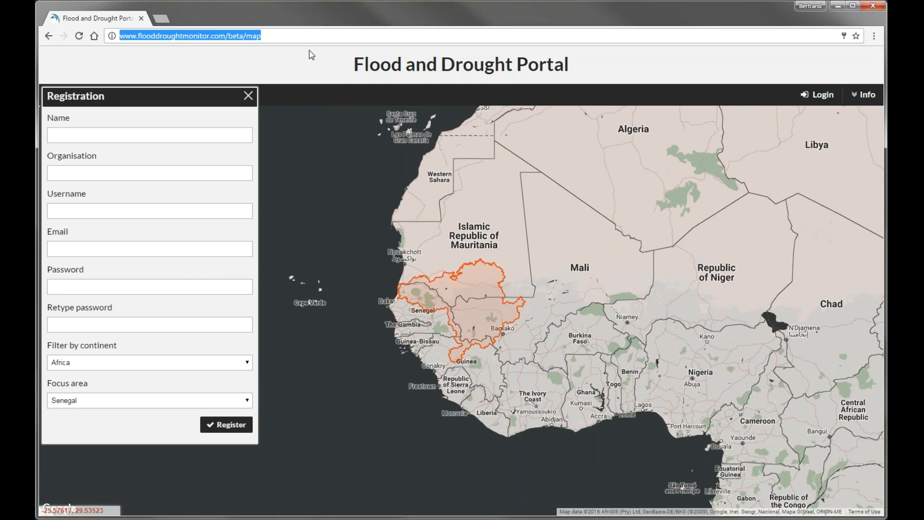
pyautogui.press('Return')
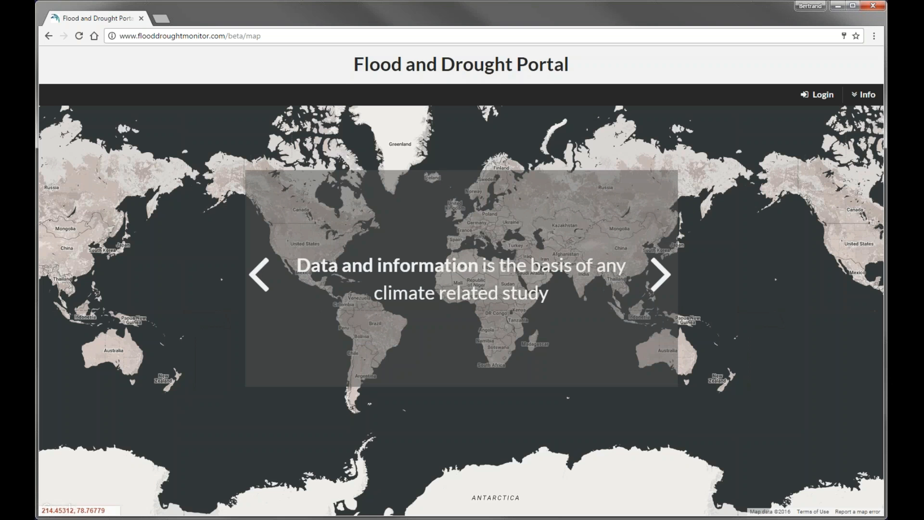
pyautogui.click(817, 95)
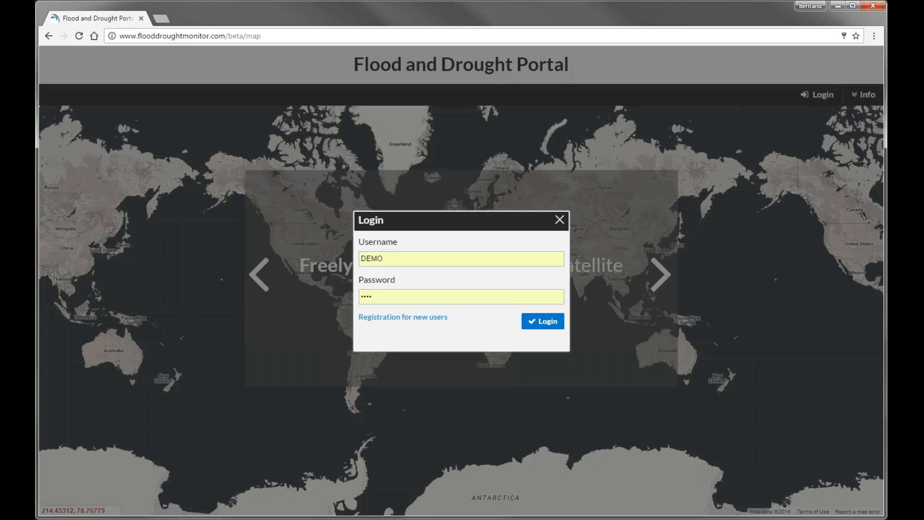
pyautogui.click(543, 322)
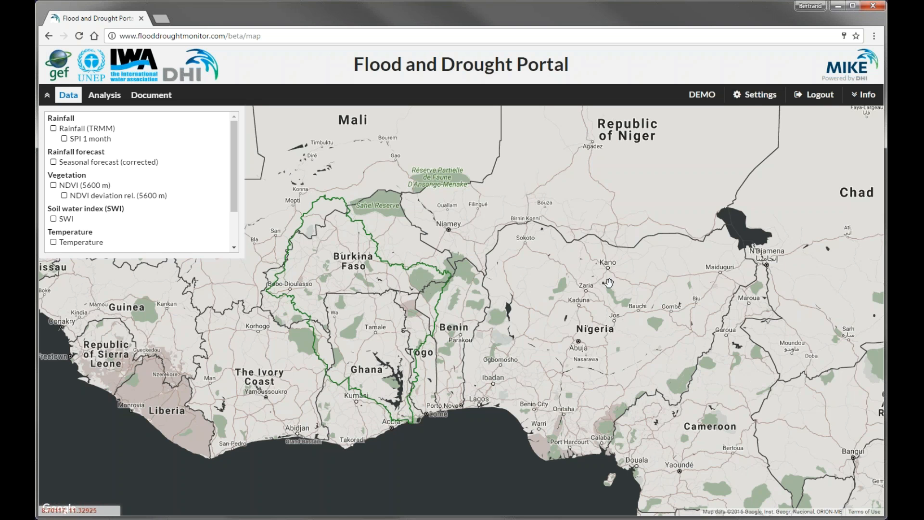
# Review the whole Favourite data list in the account settings and update the settings
pyautogui.click(754, 99)
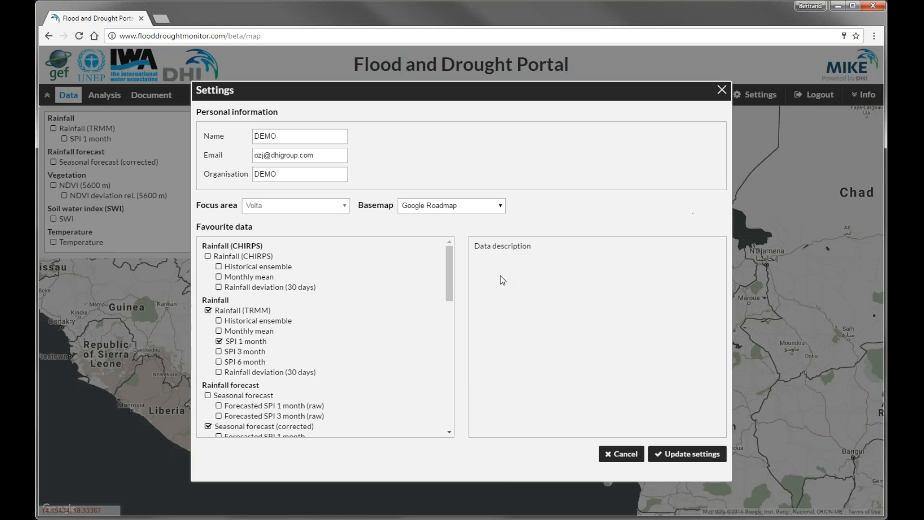
pyautogui.moveTo(449, 256)
pyautogui.mouseDown()
pyautogui.moveTo(454, 270)
pyautogui.moveTo(445, 271)
pyautogui.mouseUp()
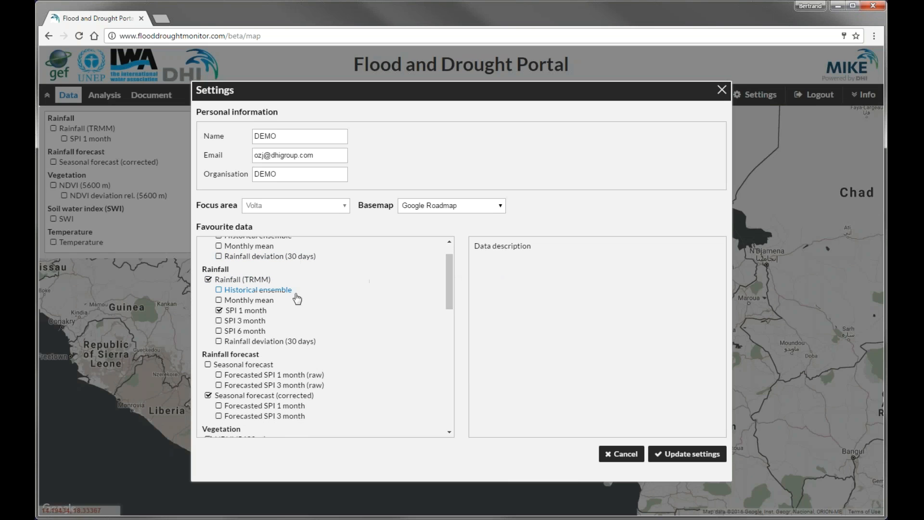
pyautogui.moveTo(449, 270); pyautogui.dragTo(447, 298)
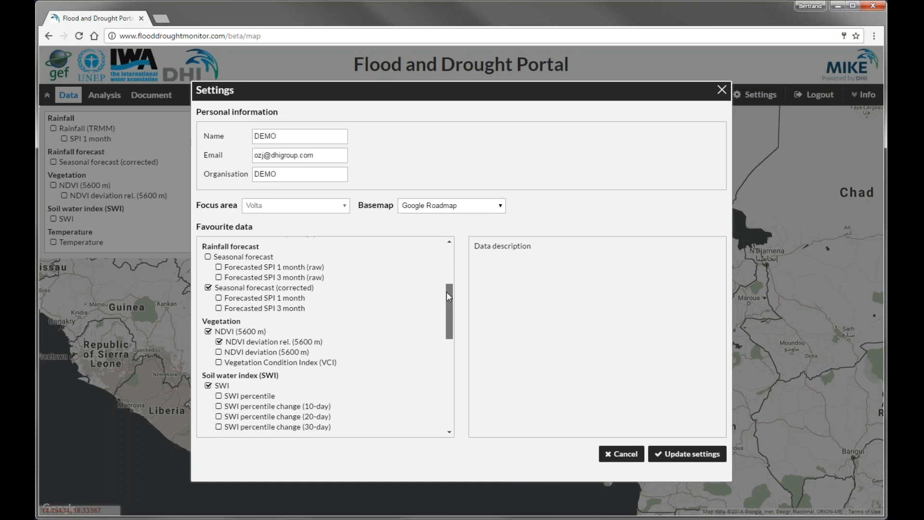
pyautogui.moveTo(447, 293); pyautogui.dragTo(448, 344)
pyautogui.moveTo(448, 352); pyautogui.dragTo(451, 386)
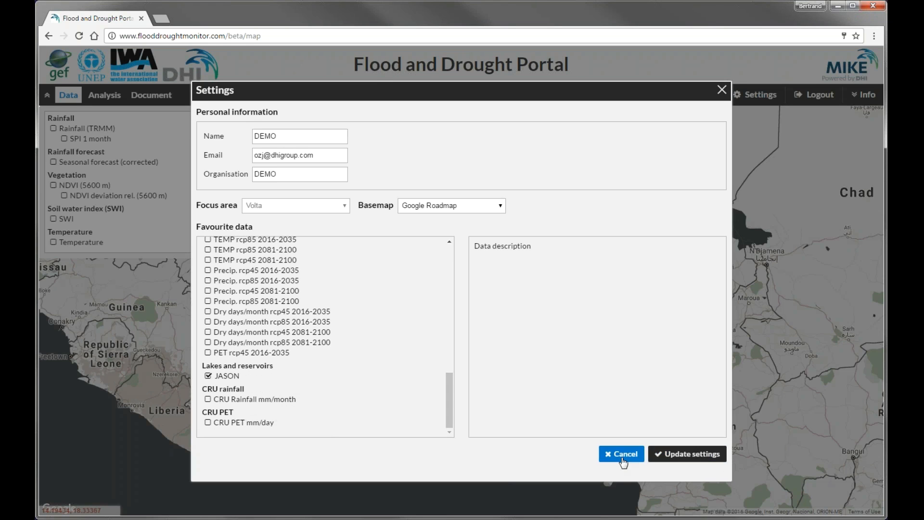
pyautogui.click(697, 460)
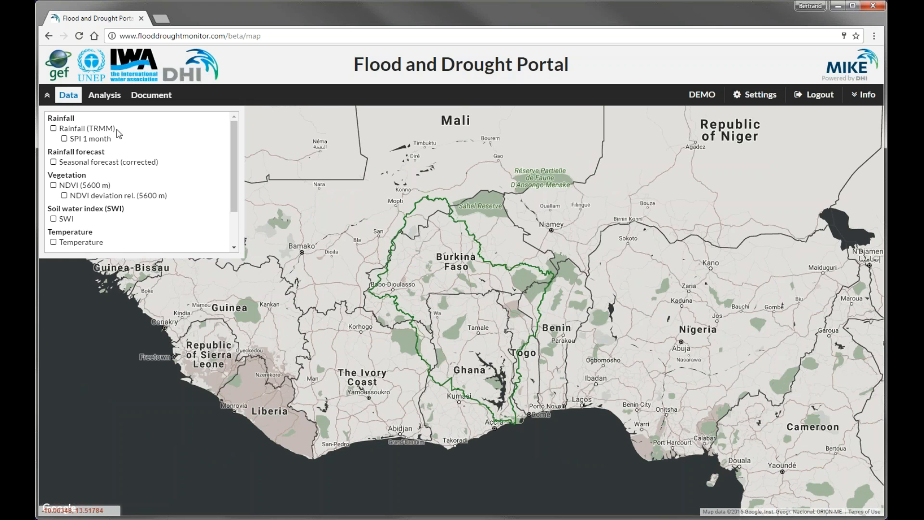
# Display the Rainfall (TRMM) layer on the map and set its date to 2016-06-23
pyautogui.click(54, 129)
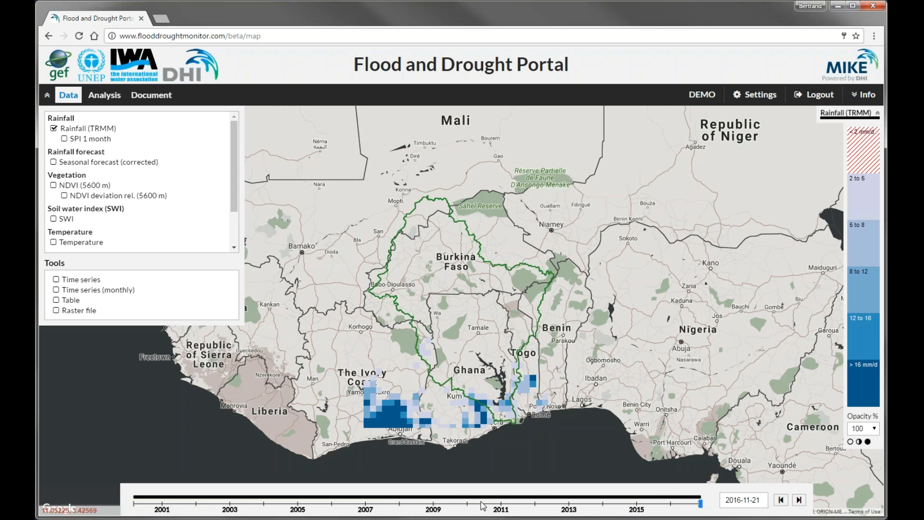
pyautogui.click(593, 504)
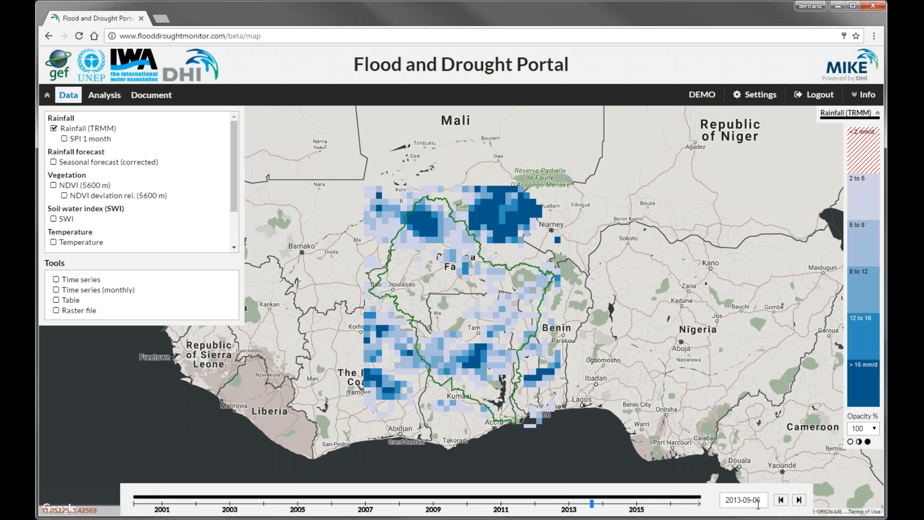
pyautogui.moveTo(739, 501); pyautogui.dragTo(766, 505)
pyautogui.write('6-06-23')
pyautogui.press('Return')
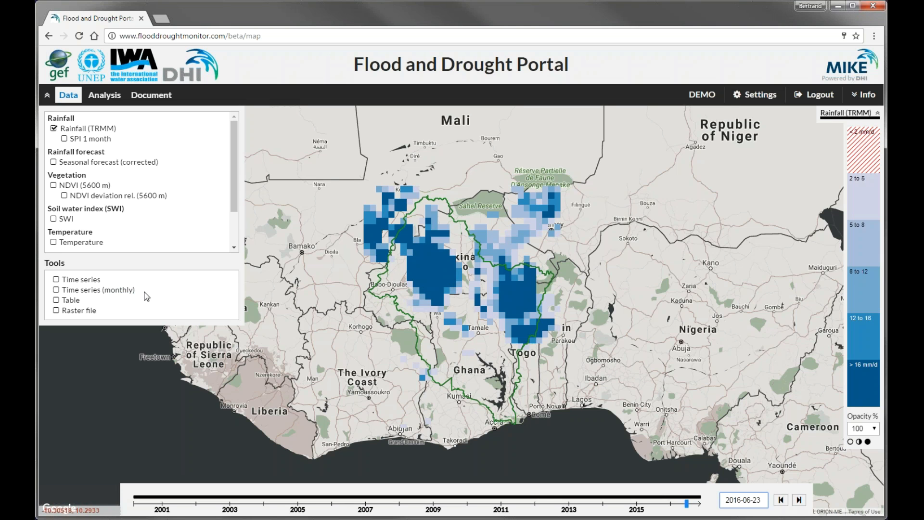
# Chart the rainfall time series for all focus area, zoom it to one year, and close the chart
pyautogui.click(56, 281)
pyautogui.click(56, 281)
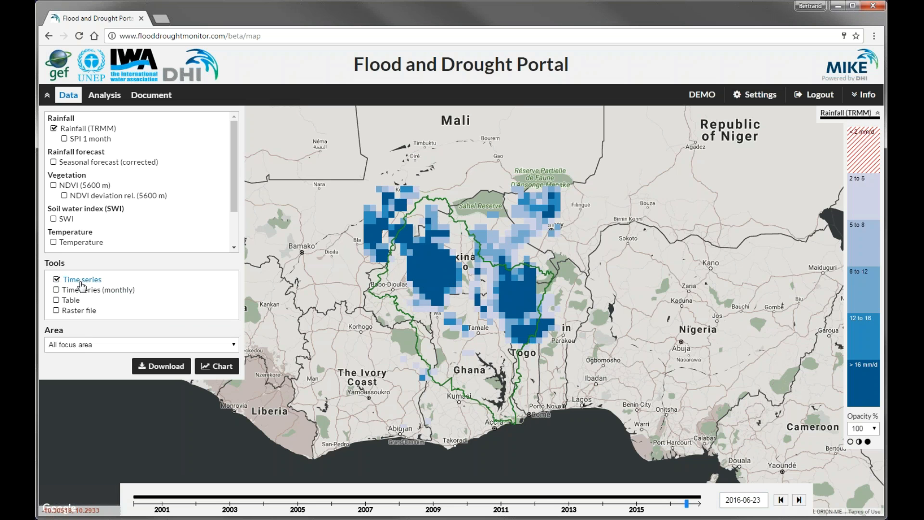
pyautogui.click(216, 368)
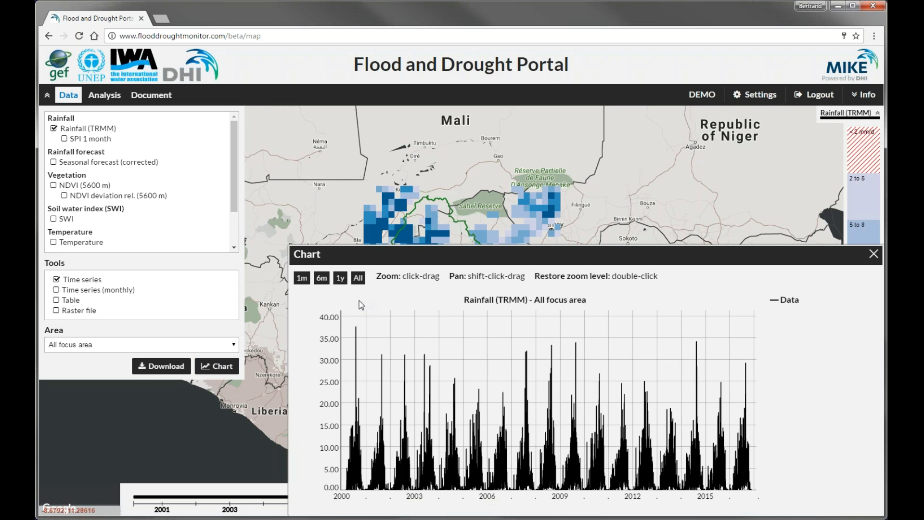
pyautogui.click(340, 278)
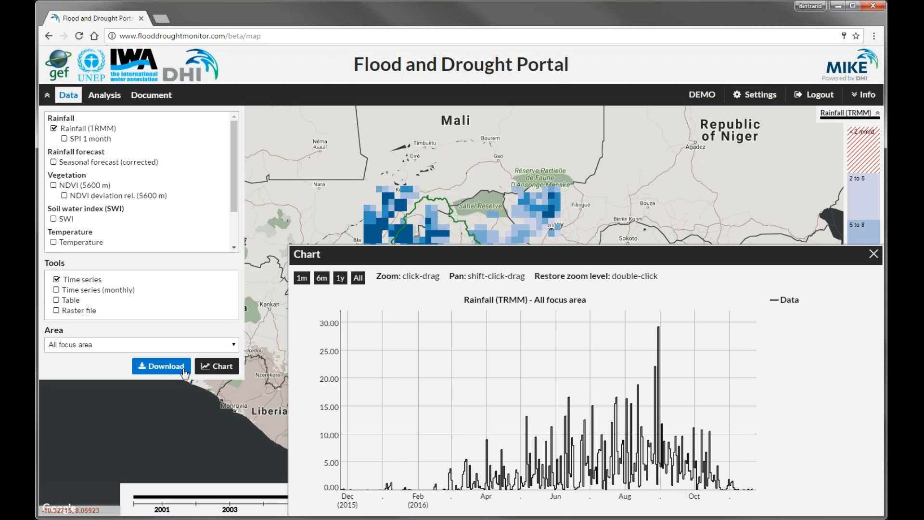
pyautogui.click(874, 254)
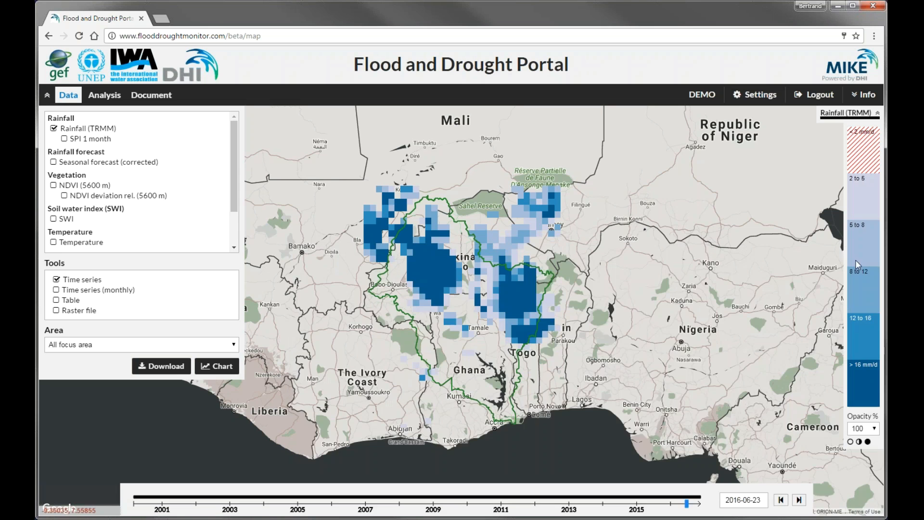
# Set the time series area to the subarea layer and select the Oti subarea on the map
pyautogui.click(222, 347)
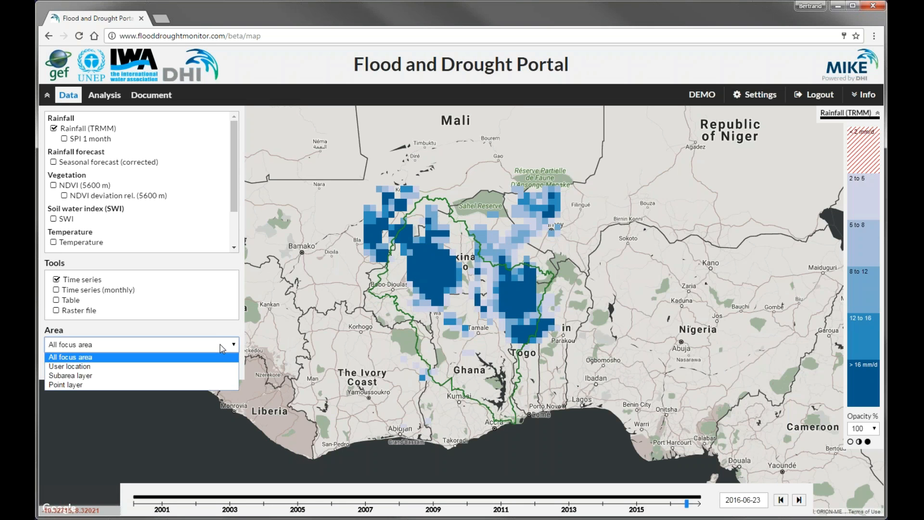
pyautogui.click(215, 378)
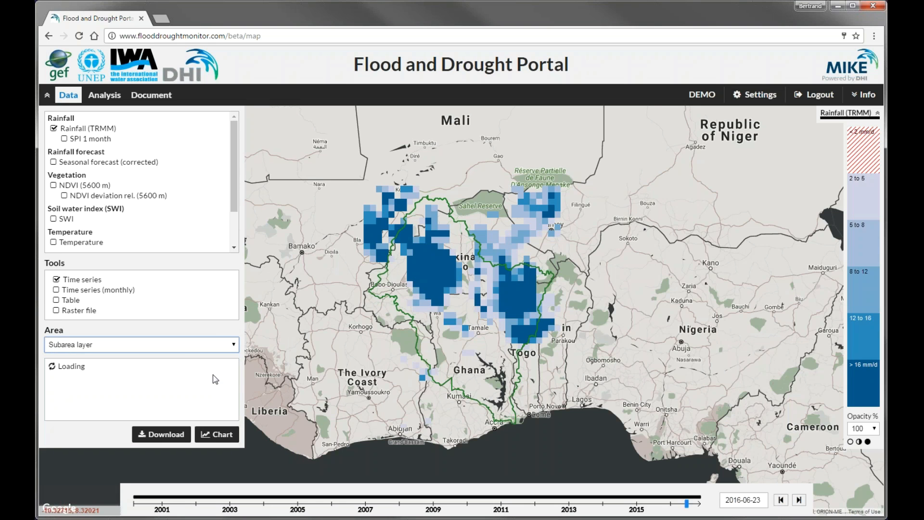
pyautogui.click(522, 315)
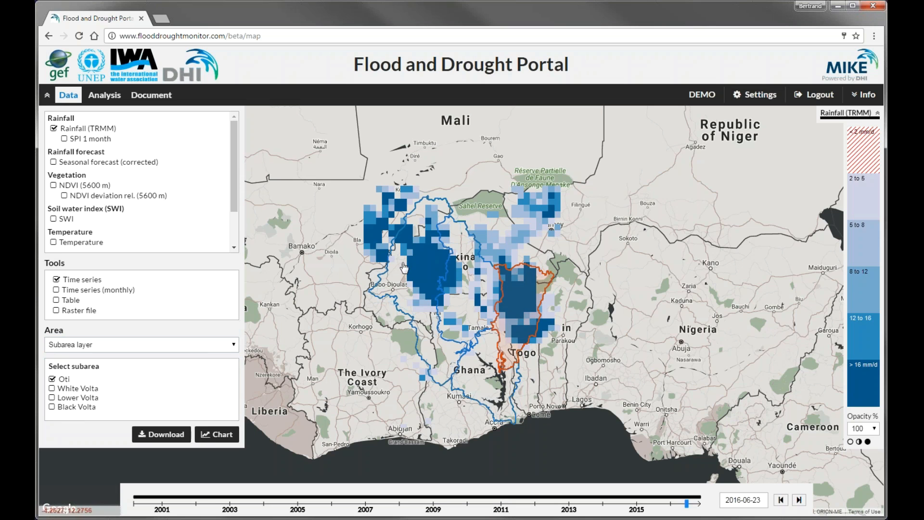
pyautogui.click(416, 270)
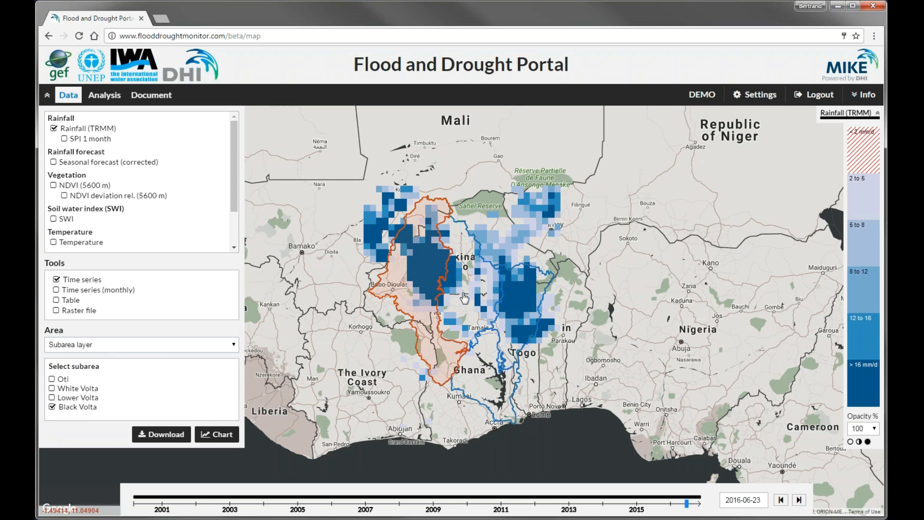
pyautogui.click(498, 305)
pyautogui.click(526, 325)
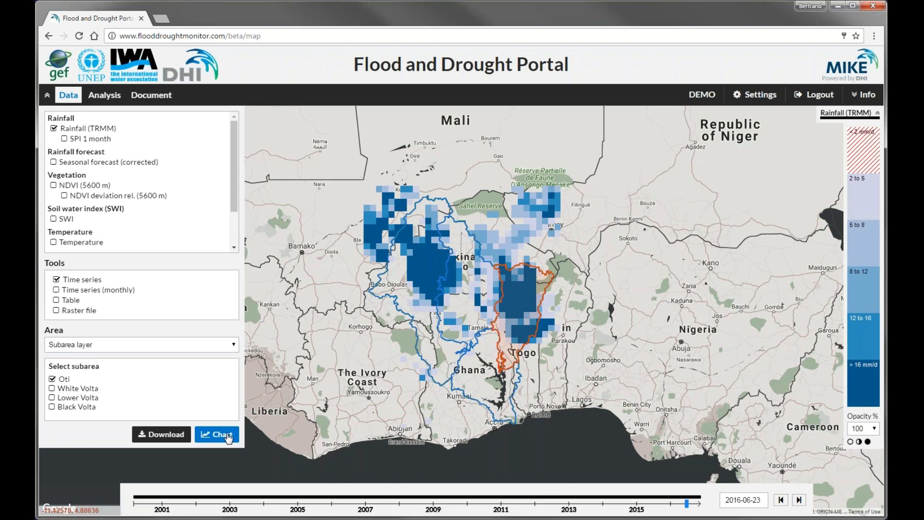
# Chart the Oti subarea's rainfall time series, inspect a data point around 2011, and close the chart
pyautogui.click(228, 436)
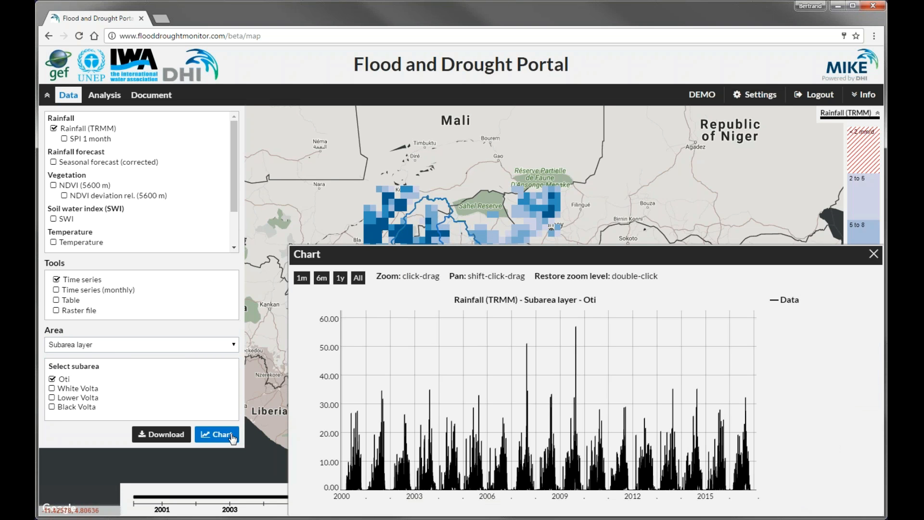
pyautogui.moveTo(604, 339)
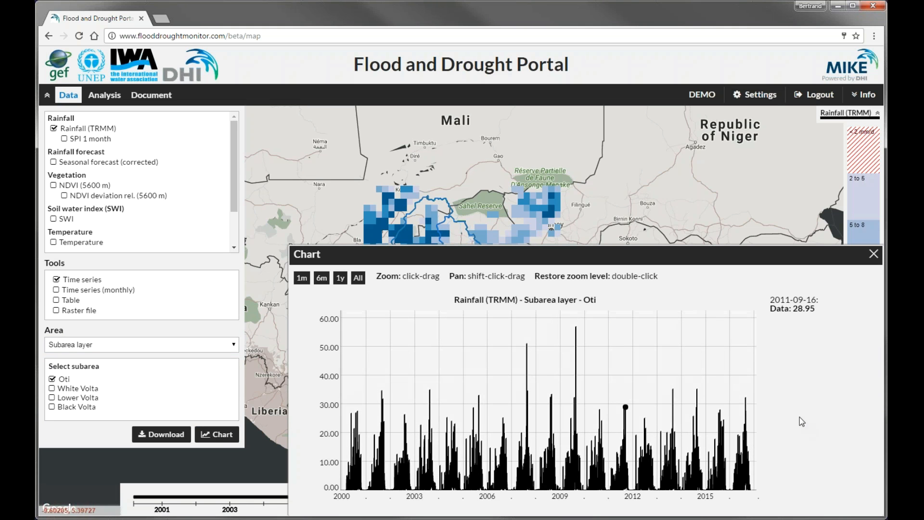
pyautogui.click(873, 254)
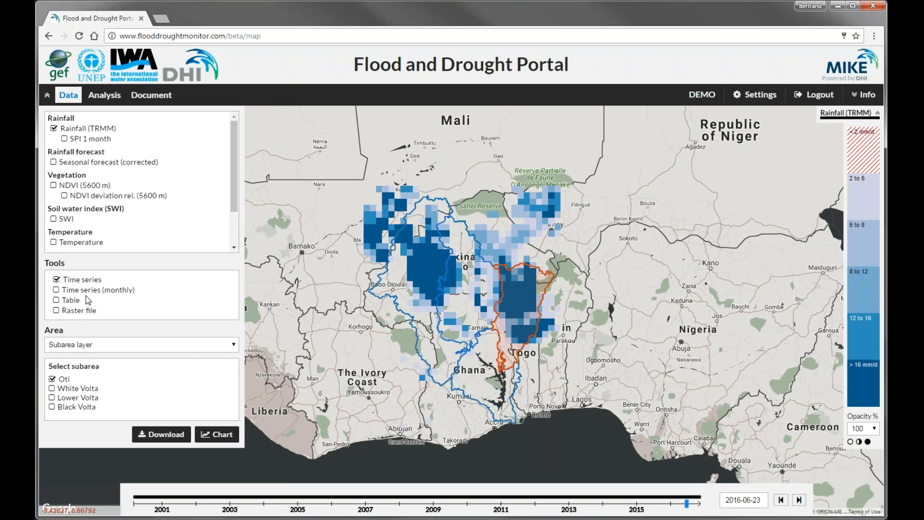
# Chart the monthly rainfall time series for all focus area, zoom it to one year, and close the chart
pyautogui.click(59, 347)
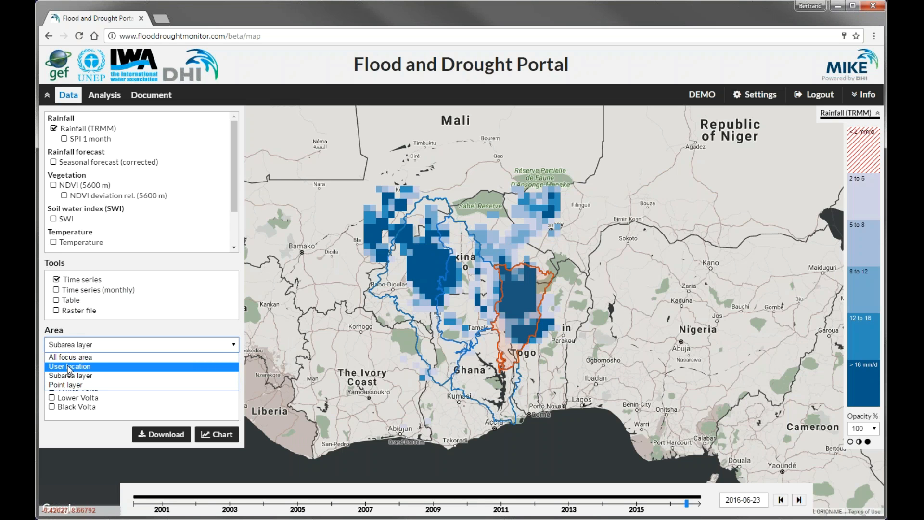
pyautogui.click(57, 290)
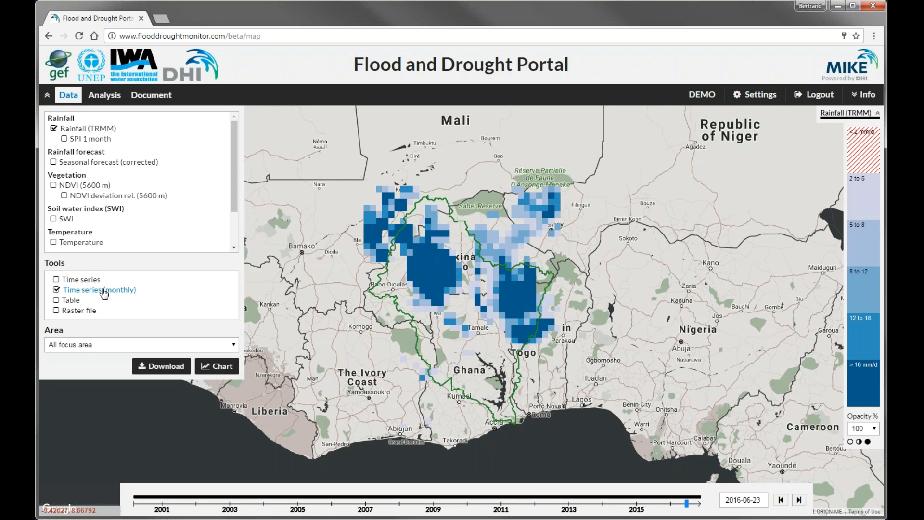
pyautogui.click(219, 368)
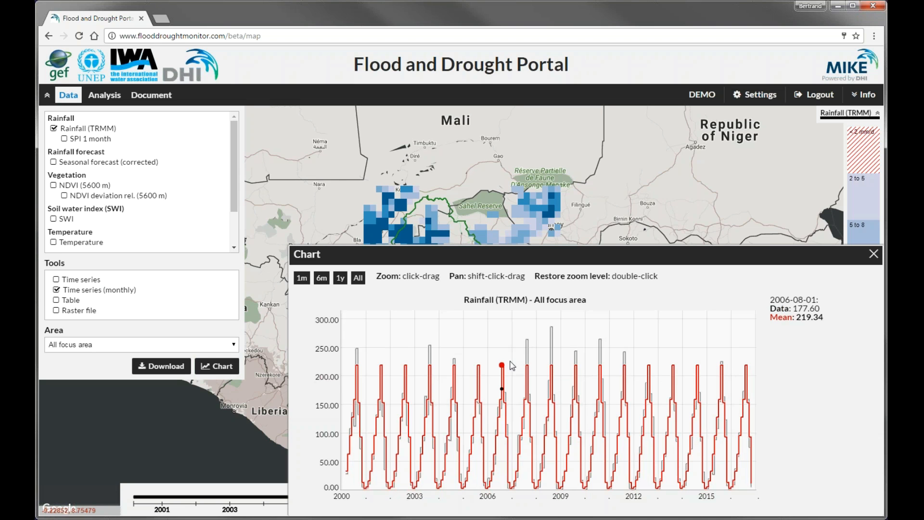
pyautogui.click(340, 278)
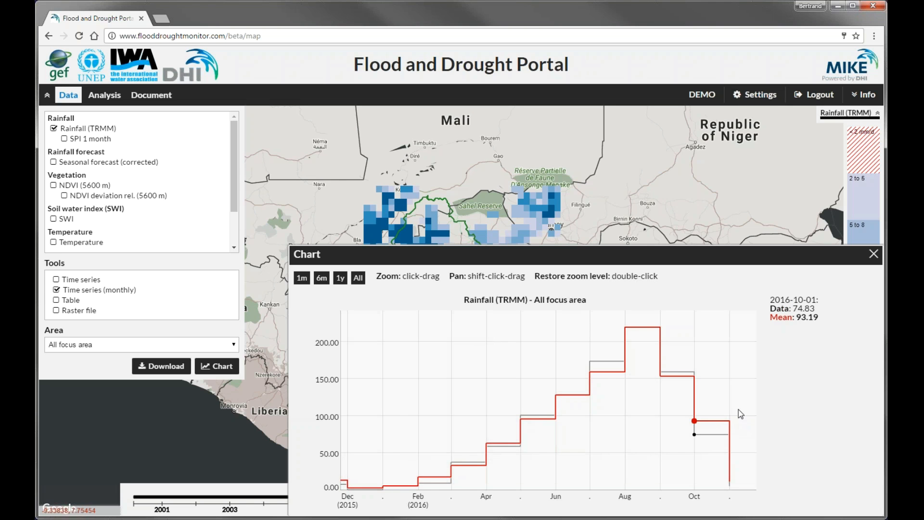
pyautogui.click(874, 254)
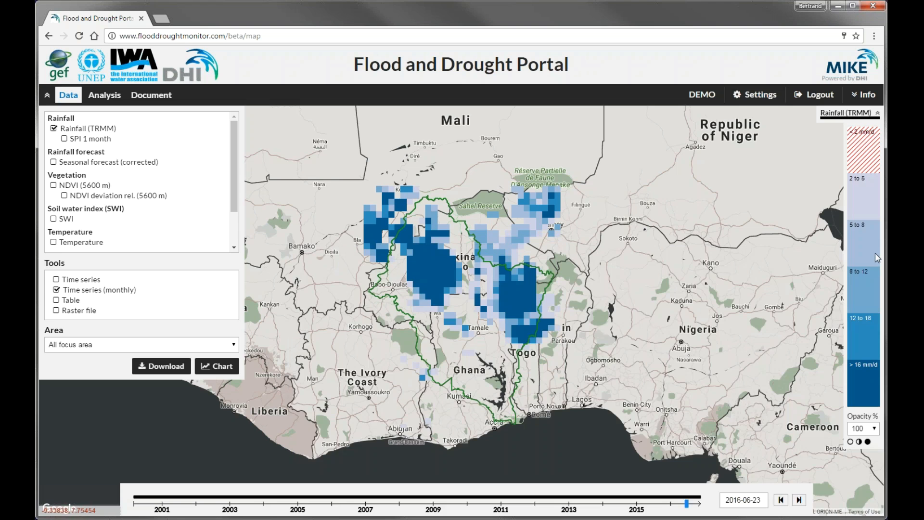
# Review the monthly rainfall statistics table for all focus area down to its summary rows, and show the raster file download options
pyautogui.click(57, 301)
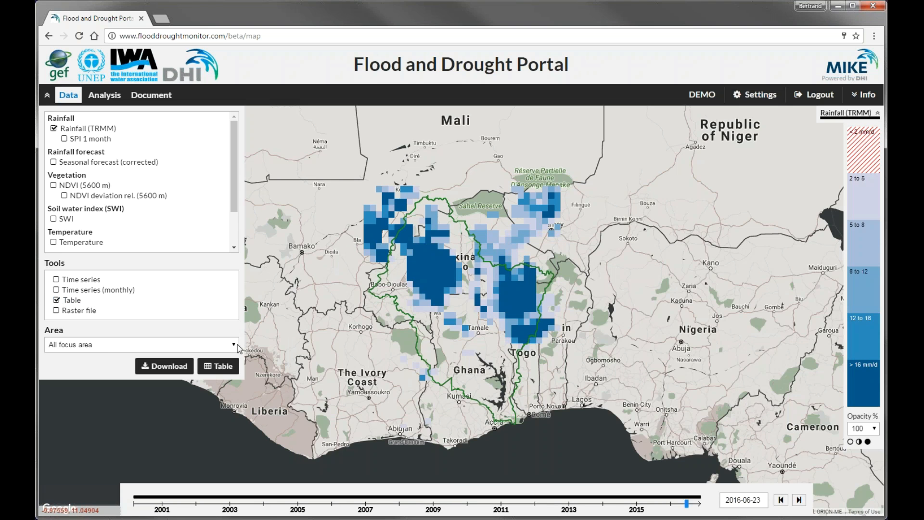
pyautogui.click(221, 367)
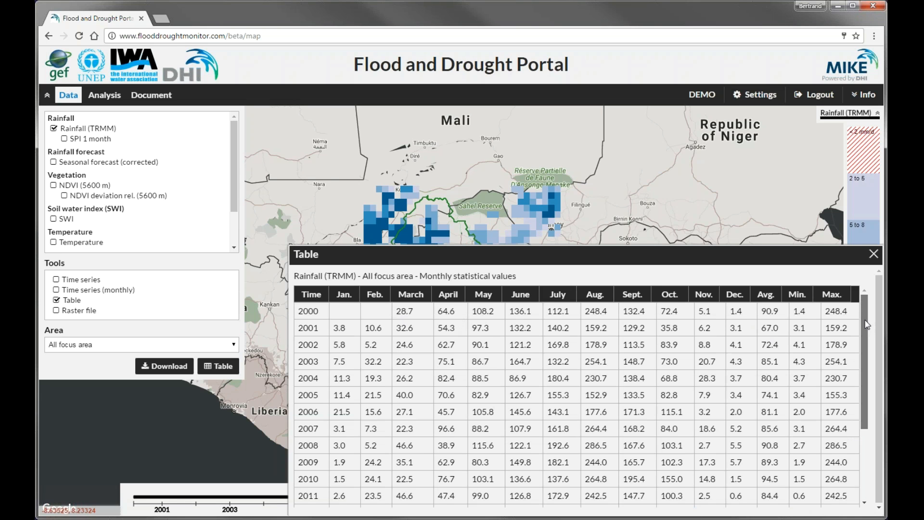
pyautogui.moveTo(866, 325); pyautogui.dragTo(860, 393)
pyautogui.scroll(-1, 858, 389)
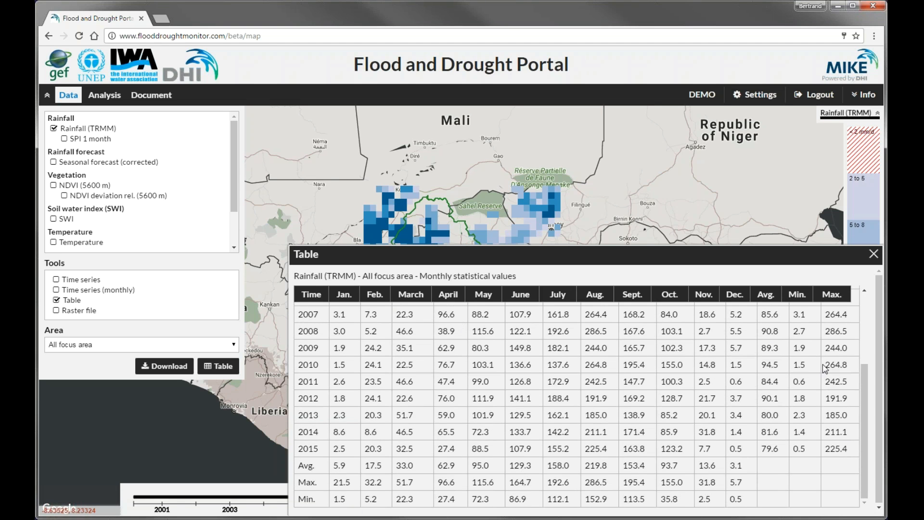
pyautogui.click(873, 254)
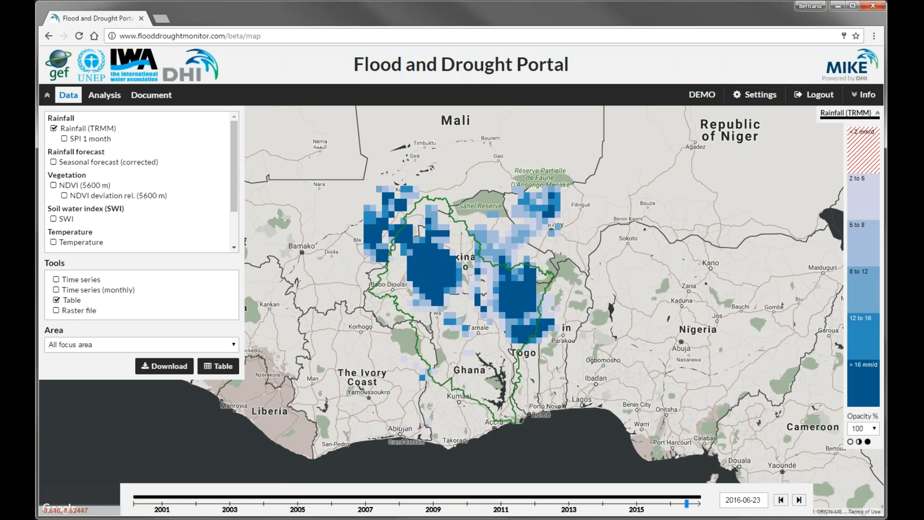
pyautogui.click(56, 311)
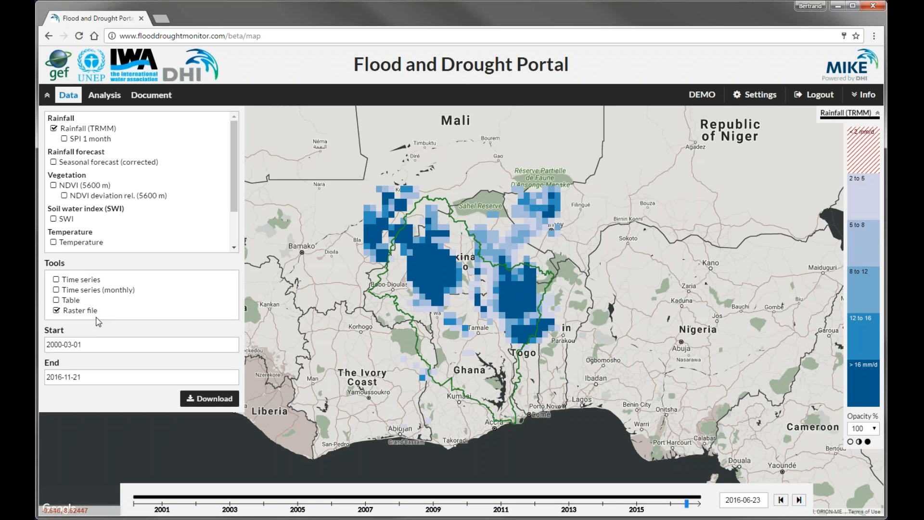
# Display the Seasonal forecast (corrected) layer and view its monthly time series chart for all focus area
pyautogui.click(53, 163)
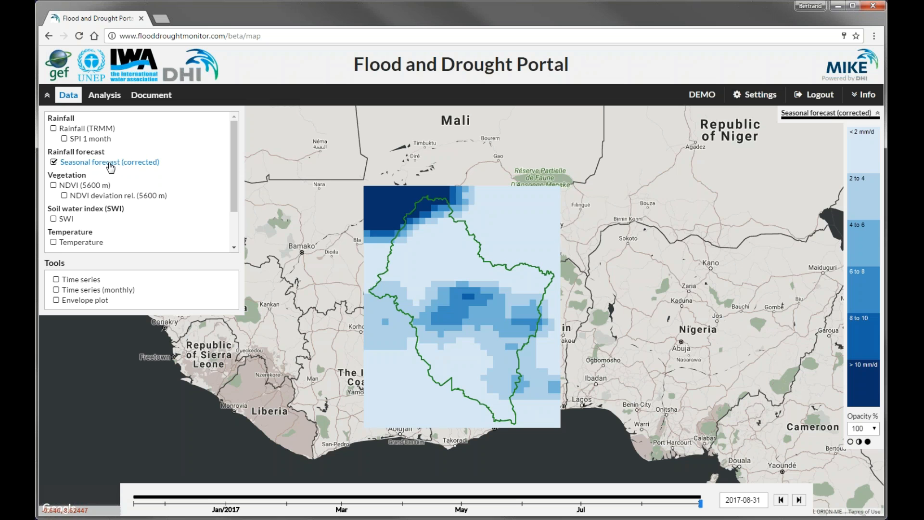
pyautogui.moveTo(111, 166)
pyautogui.click(56, 290)
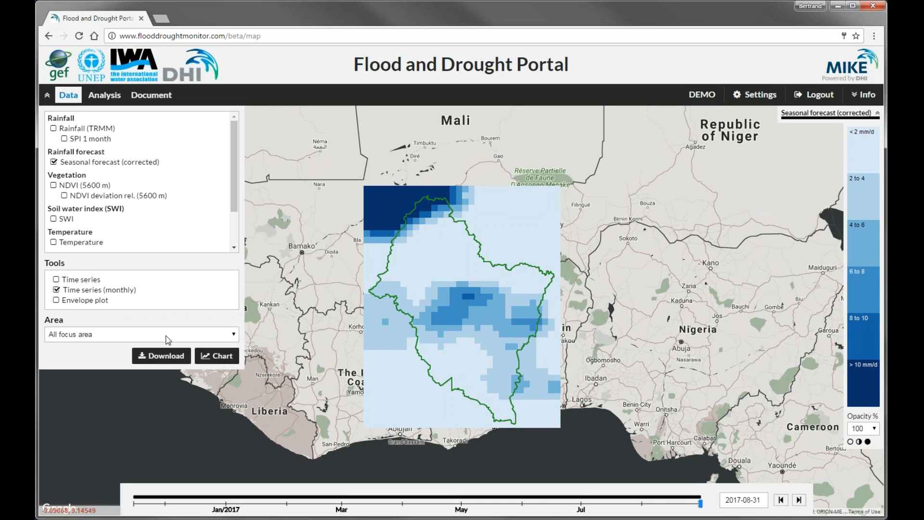
pyautogui.click(219, 357)
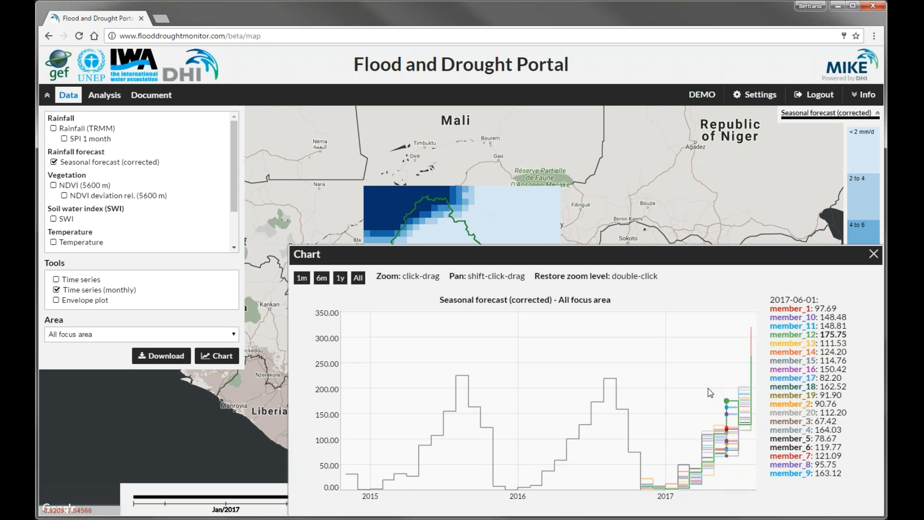
pyautogui.click(874, 254)
# View the seasonal forecast's envelope plot for all focus area, inspect its percentile values, and close the chart
pyautogui.click(56, 301)
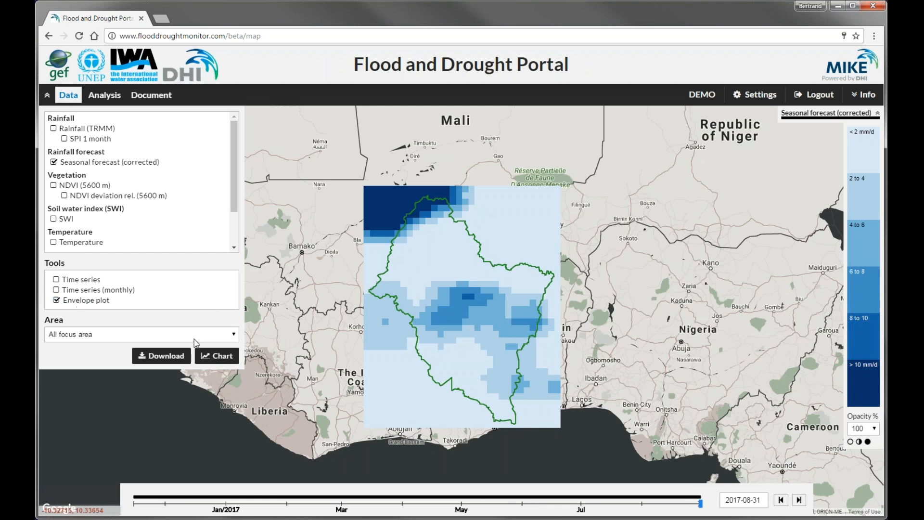
pyautogui.click(223, 357)
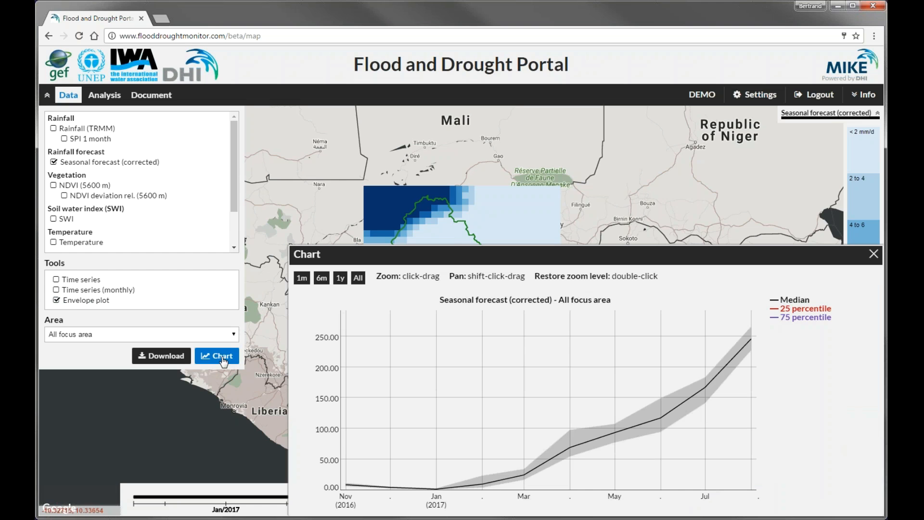
pyautogui.moveTo(662, 398)
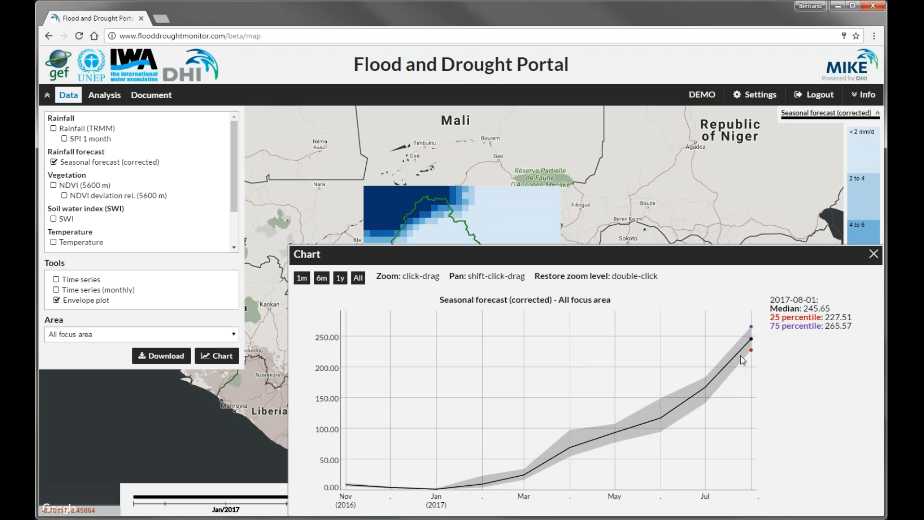
pyautogui.click(873, 254)
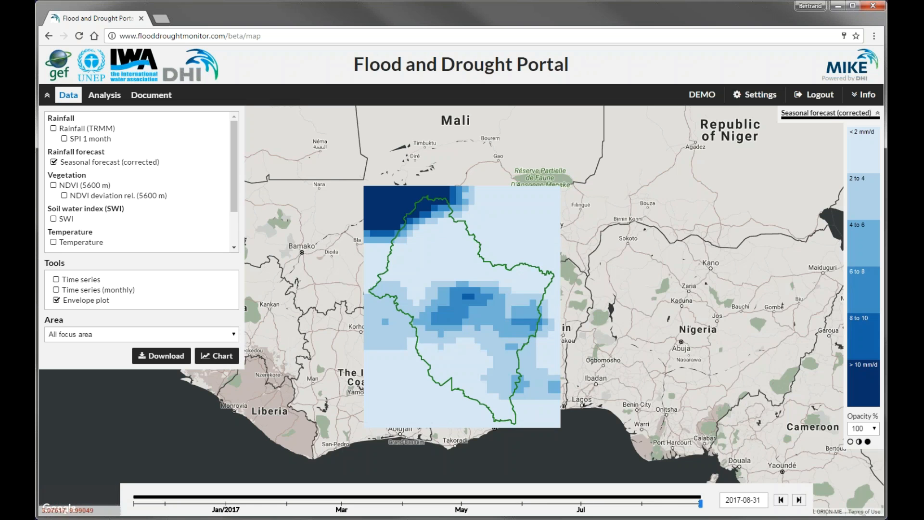
# Display the NDVI (5600 m), SWI and Temperature layers on the map one after another
pyautogui.click(53, 185)
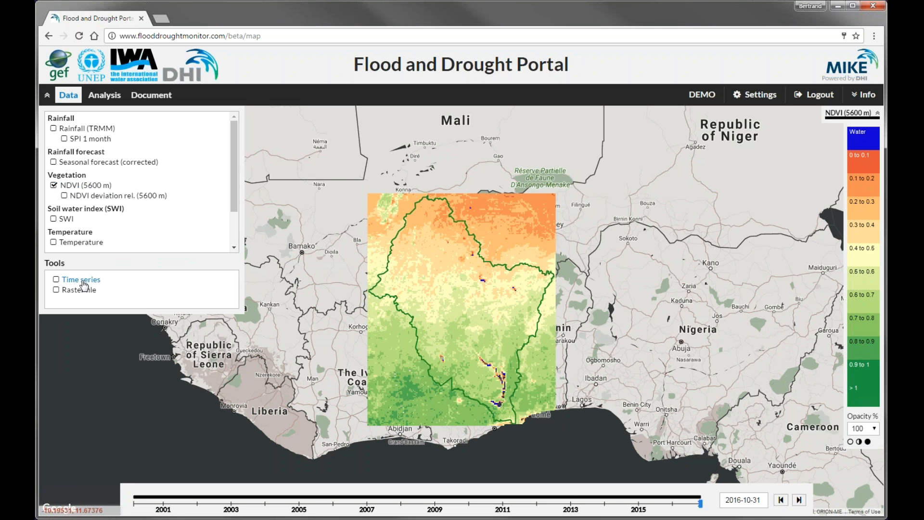
pyautogui.click(53, 219)
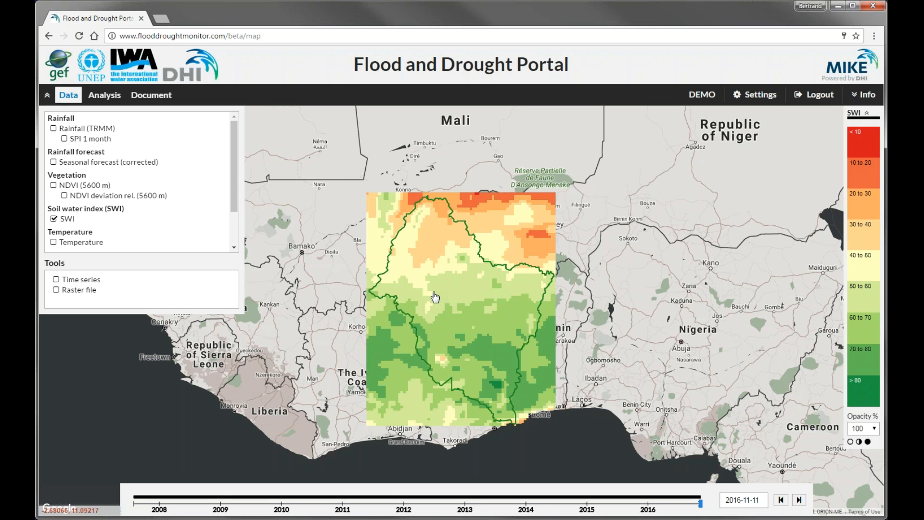
pyautogui.click(53, 242)
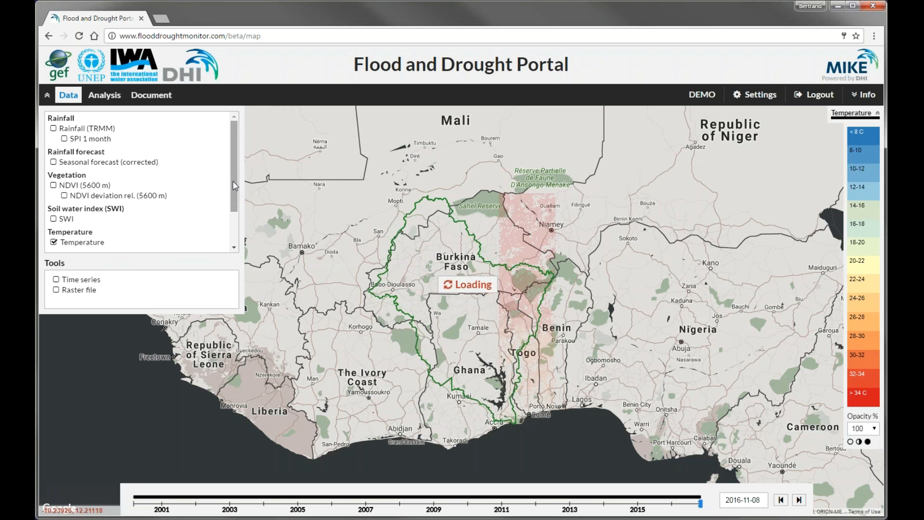
# Display the JASON lakes and reservoirs data, chart the Volta feature zoomed to six months, and close the chart
pyautogui.moveTo(233, 186); pyautogui.dragTo(214, 233)
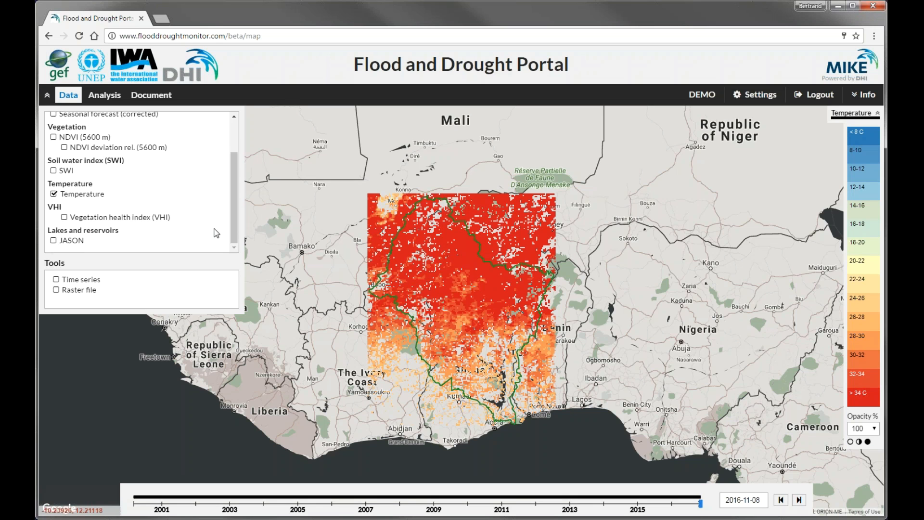
pyautogui.click(53, 240)
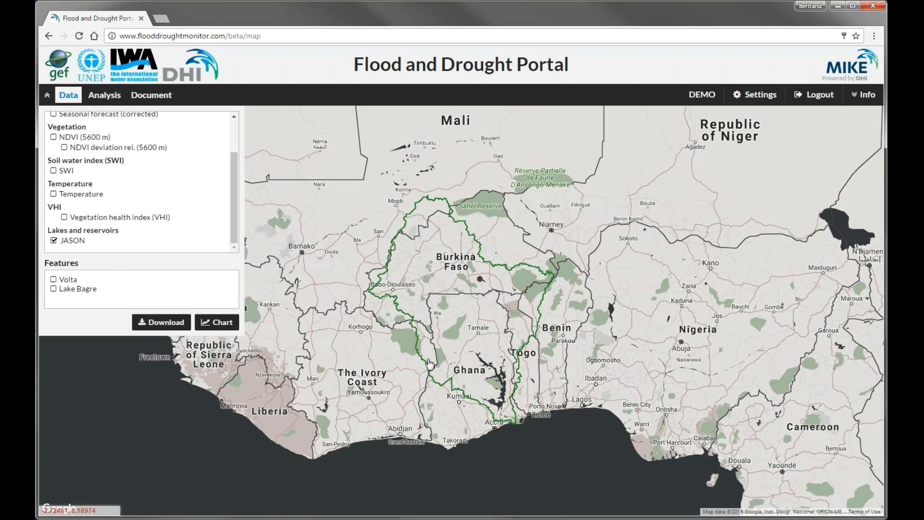
pyautogui.click(493, 404)
pyautogui.click(223, 328)
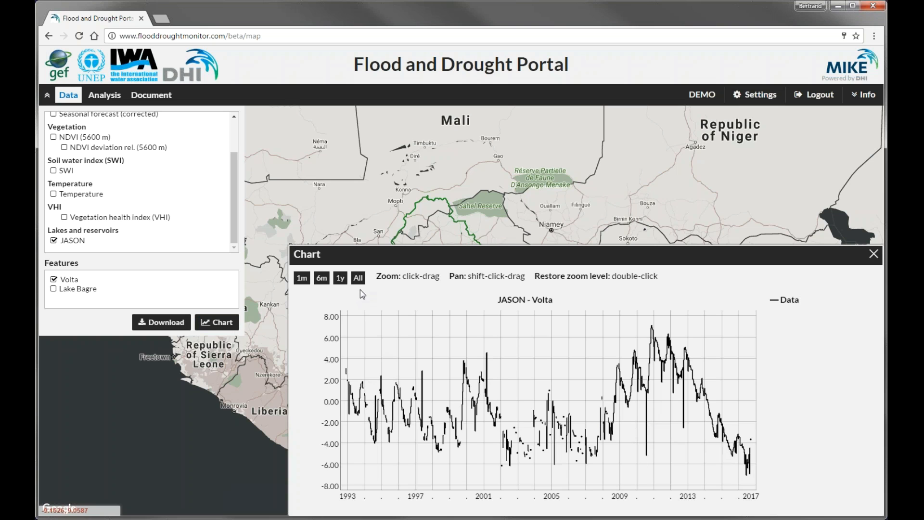
pyautogui.click(323, 282)
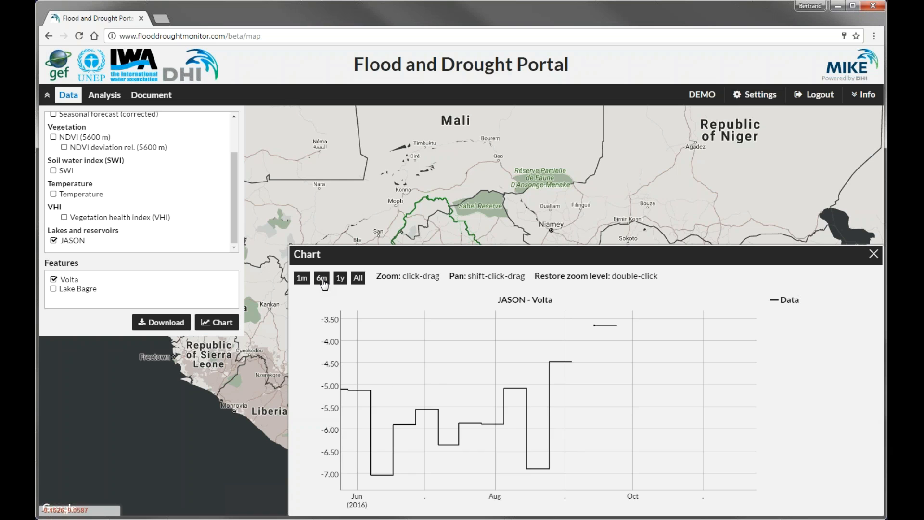
pyautogui.click(873, 255)
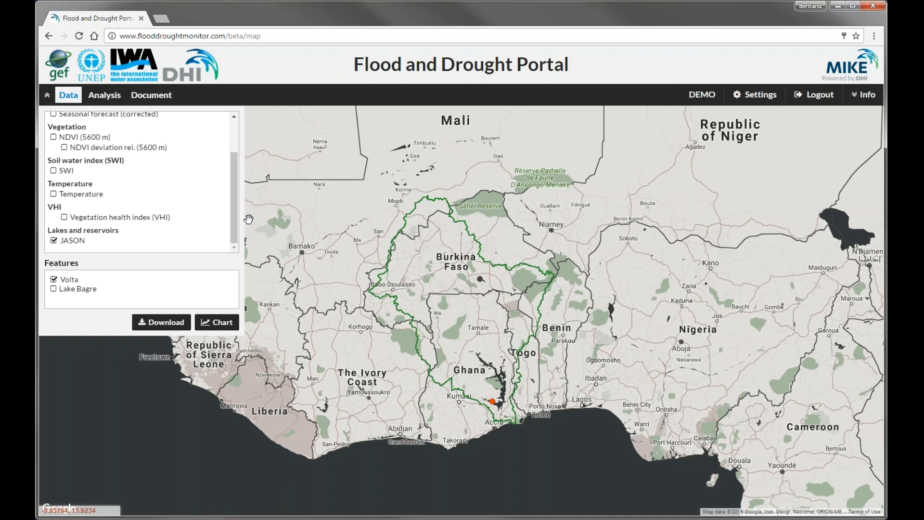
# Display the SPI 1 month layer and view its time series chart for all focus area
pyautogui.moveTo(236, 226); pyautogui.dragTo(236, 157)
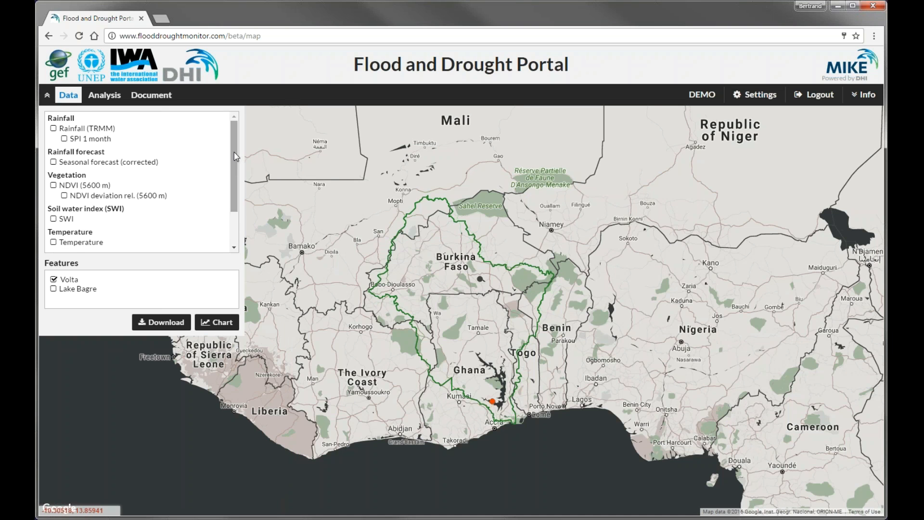
pyautogui.click(64, 139)
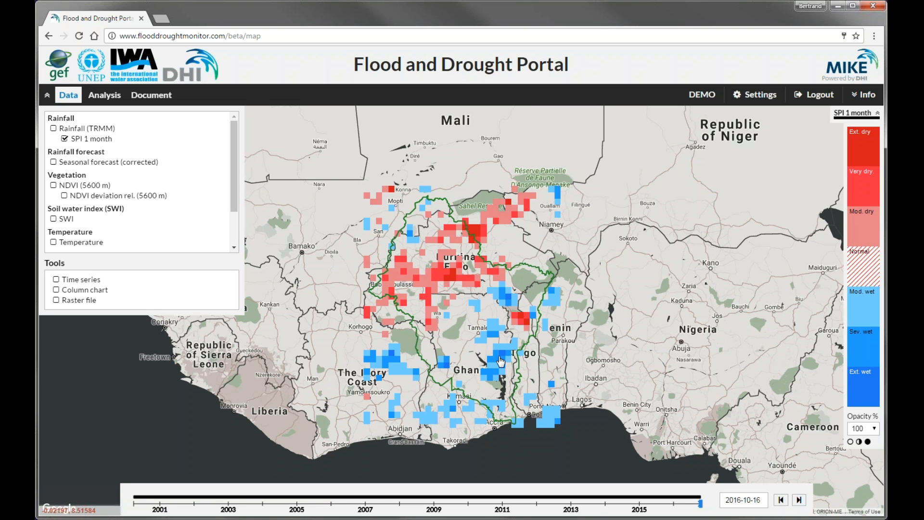
pyautogui.click(56, 280)
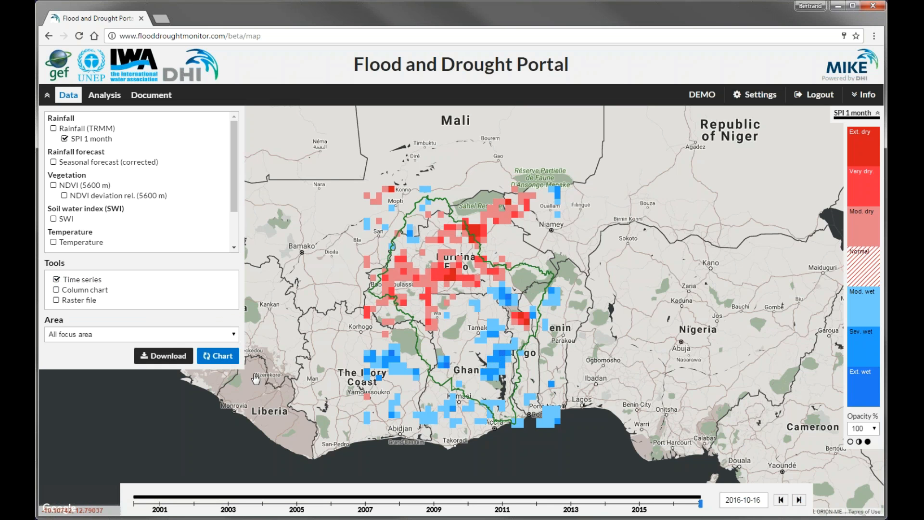
pyautogui.click(224, 361)
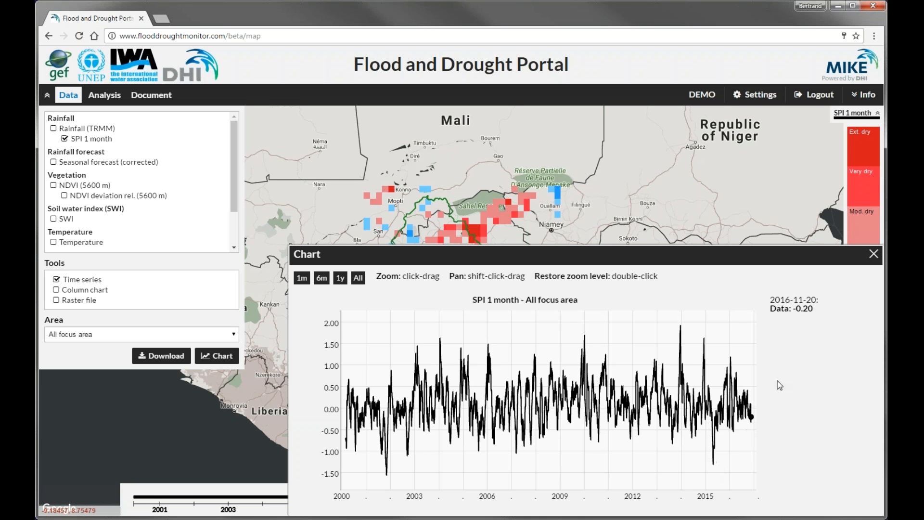
pyautogui.click(874, 255)
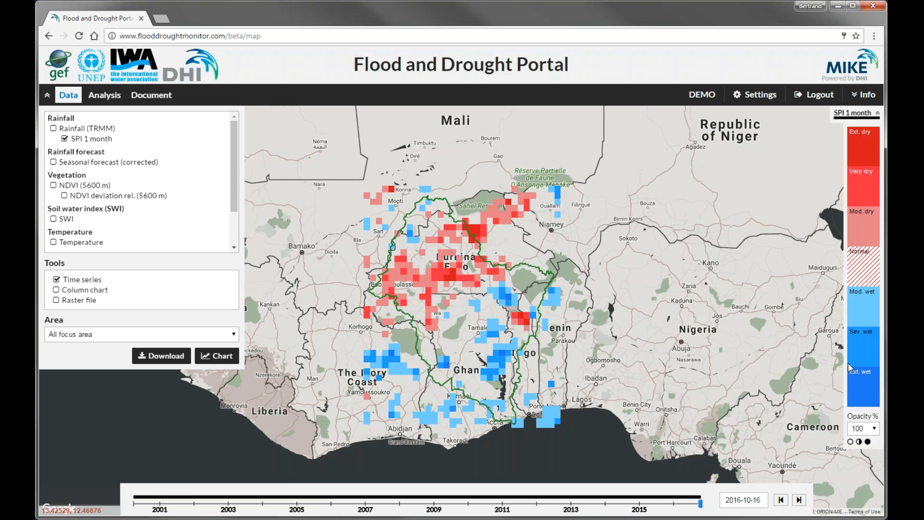
# Plot the SPI 1 month data for all focus area as a column chart and inspect a date in 2001
pyautogui.click(56, 290)
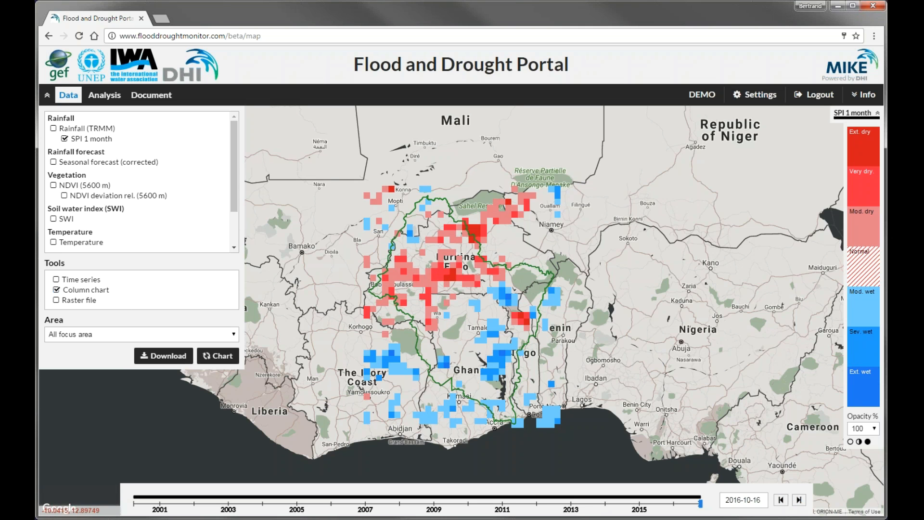
pyautogui.click(224, 357)
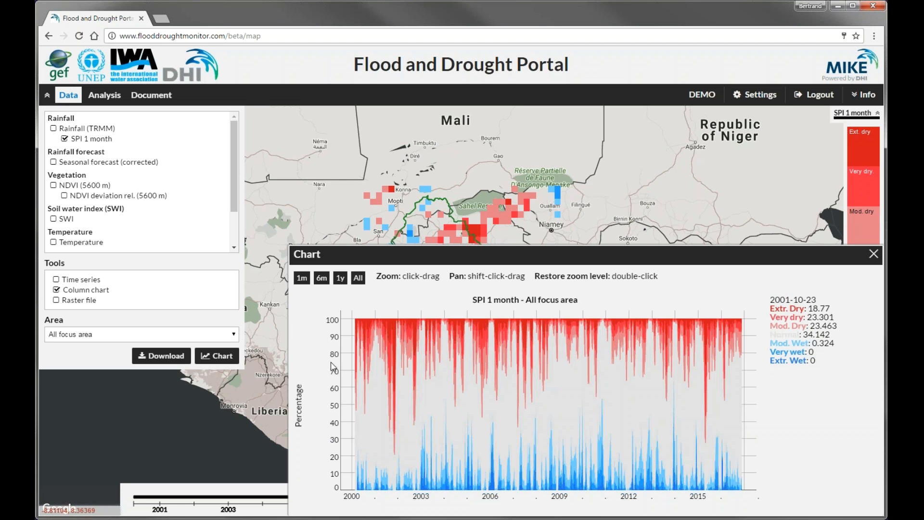
# Display the NDVI deviation rel. (5600 m) layer and view its column chart for all focus area, inspecting a date in 2015
pyautogui.moveTo(232, 197); pyautogui.dragTo(238, 235)
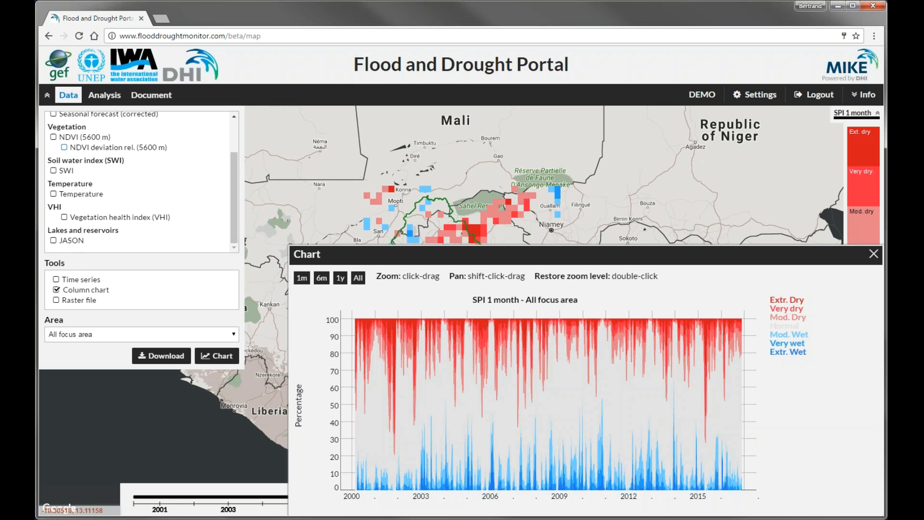
pyautogui.click(65, 149)
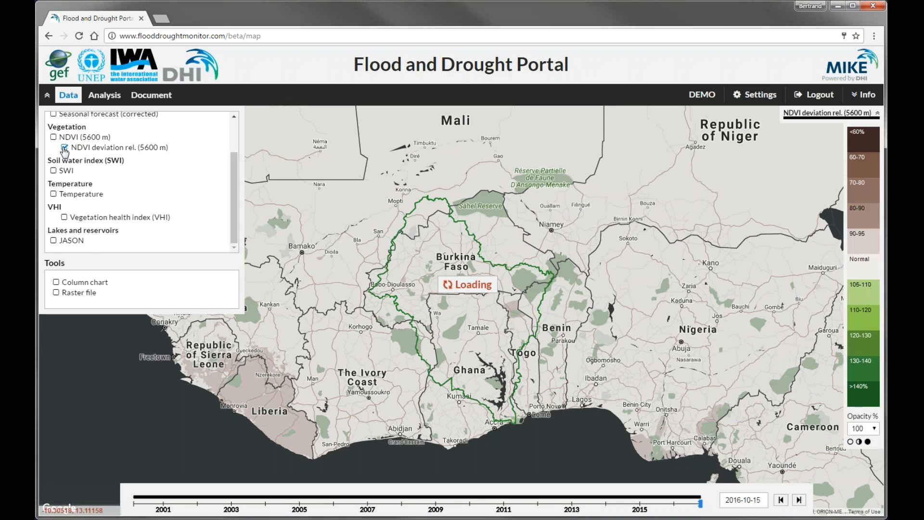
pyautogui.click(56, 283)
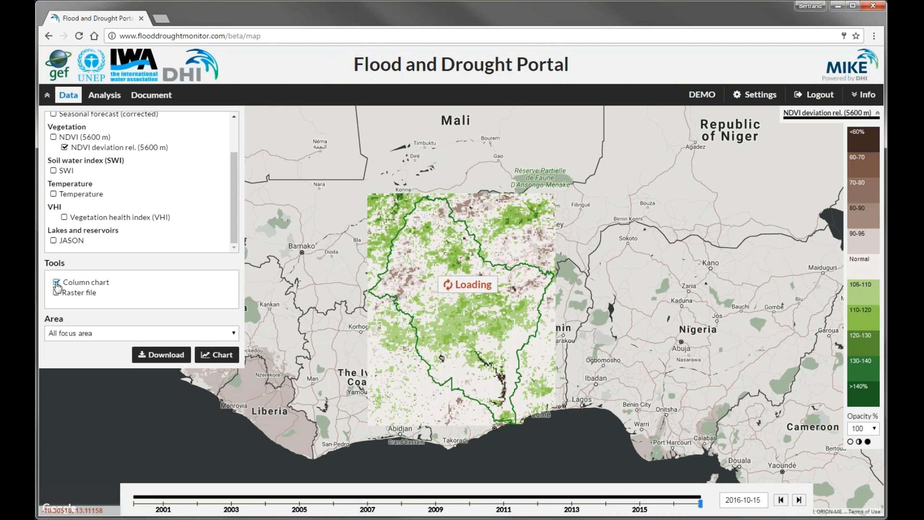
pyautogui.click(218, 356)
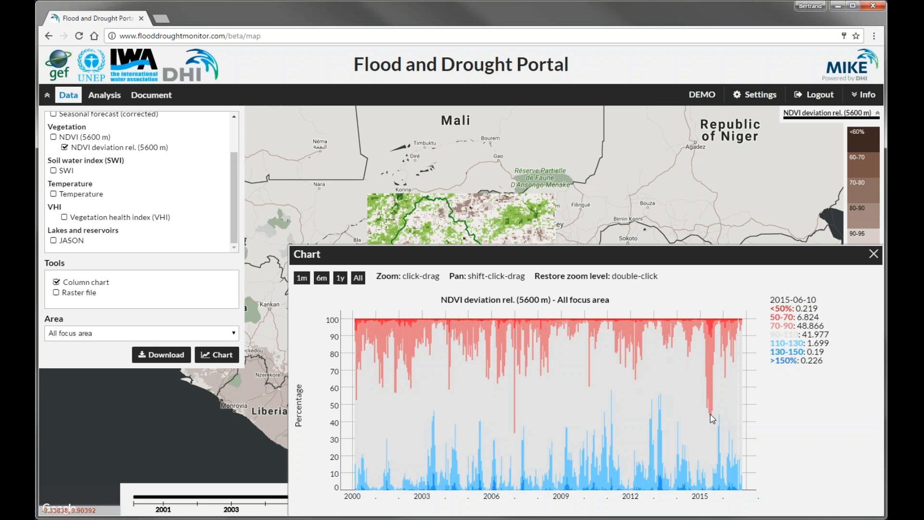
pyautogui.click(874, 255)
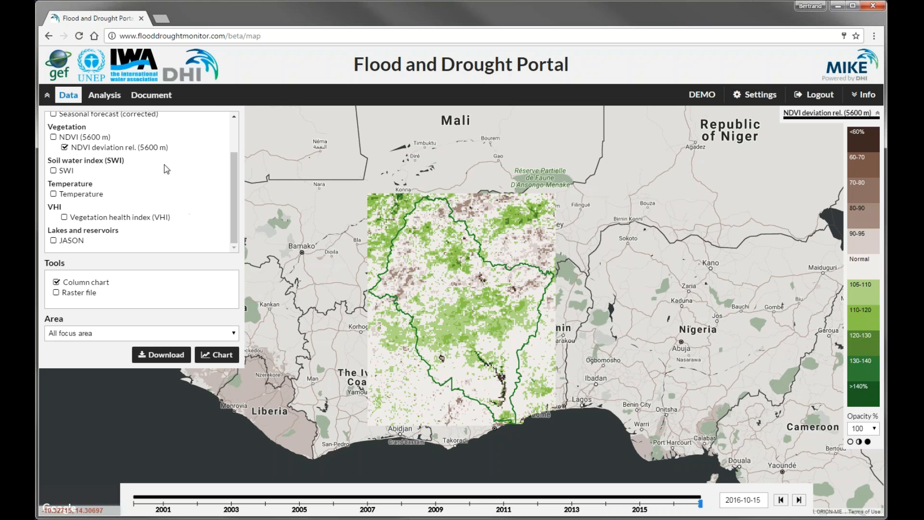
# Open the analysis tools and choose Crop water requirement (AquaCrop) as the analysis tool
pyautogui.click(105, 98)
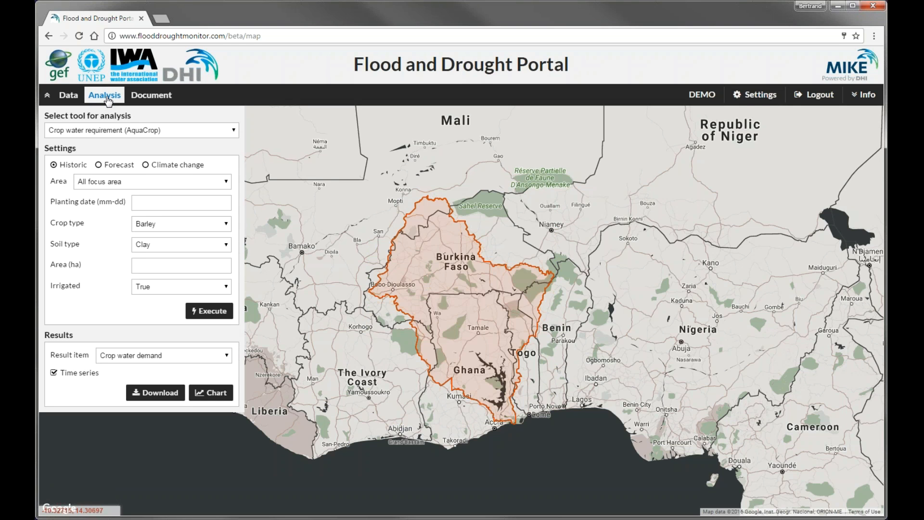
pyautogui.click(119, 132)
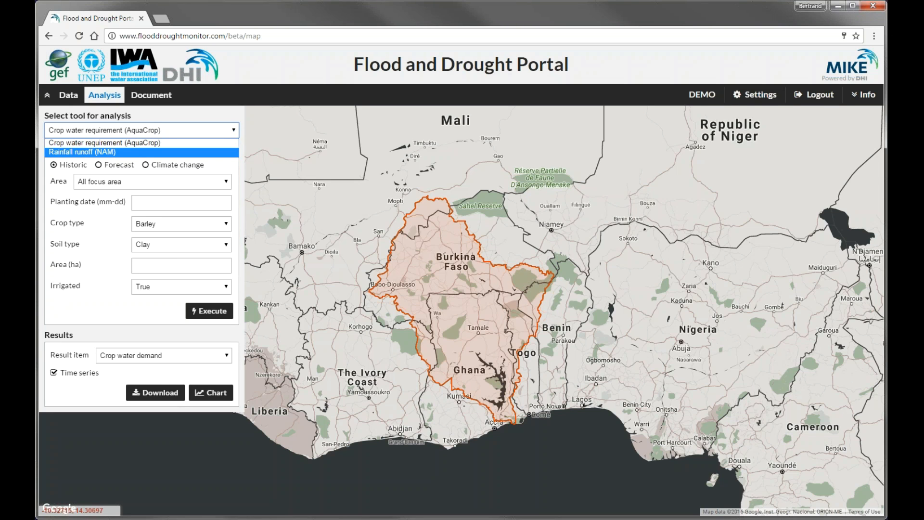
pyautogui.click(150, 145)
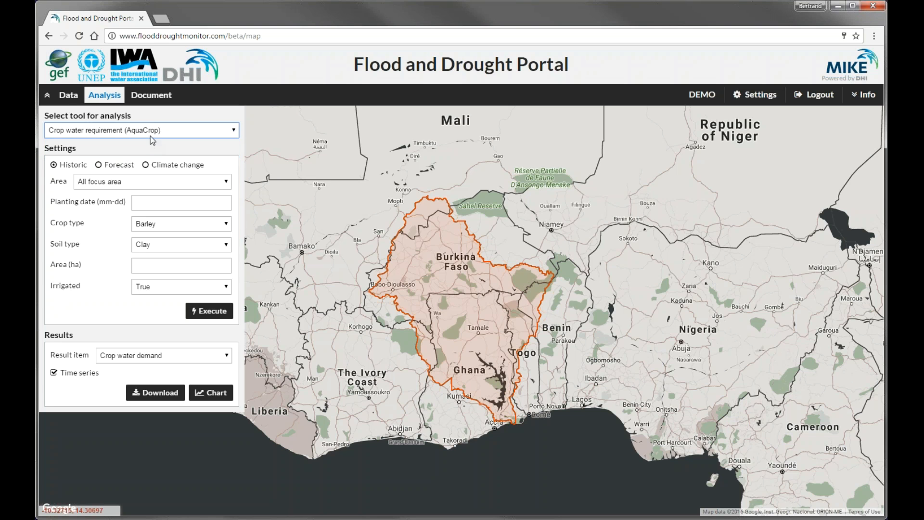